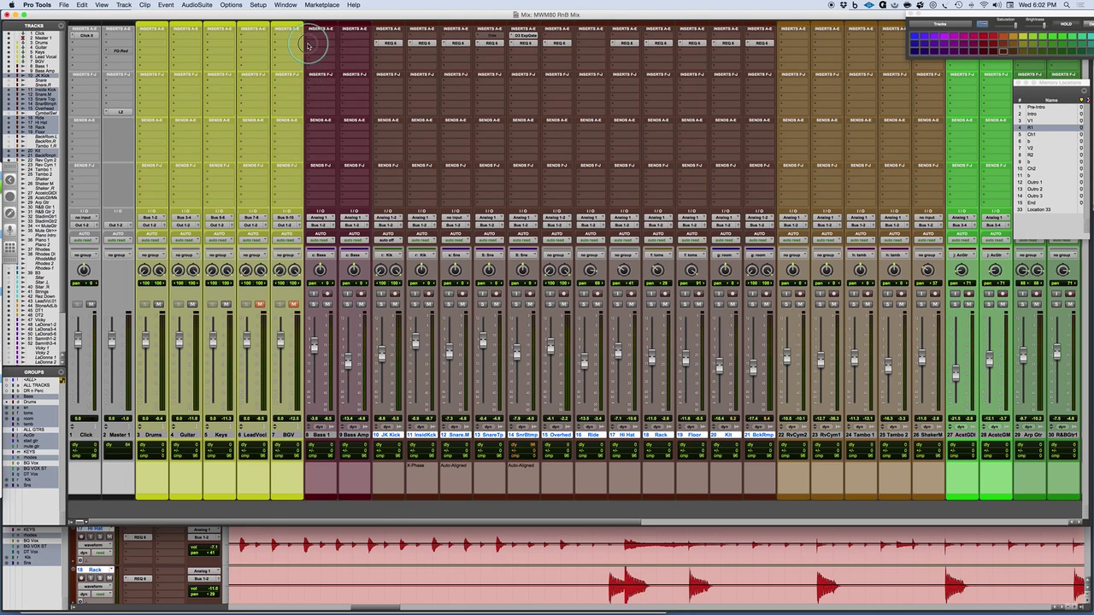
- Insert the mono RCompressor plug-in in the second insert slot of the Bass 1 track
click(318, 44)
mouse_move(331, 60)
mouse_move(389, 84)
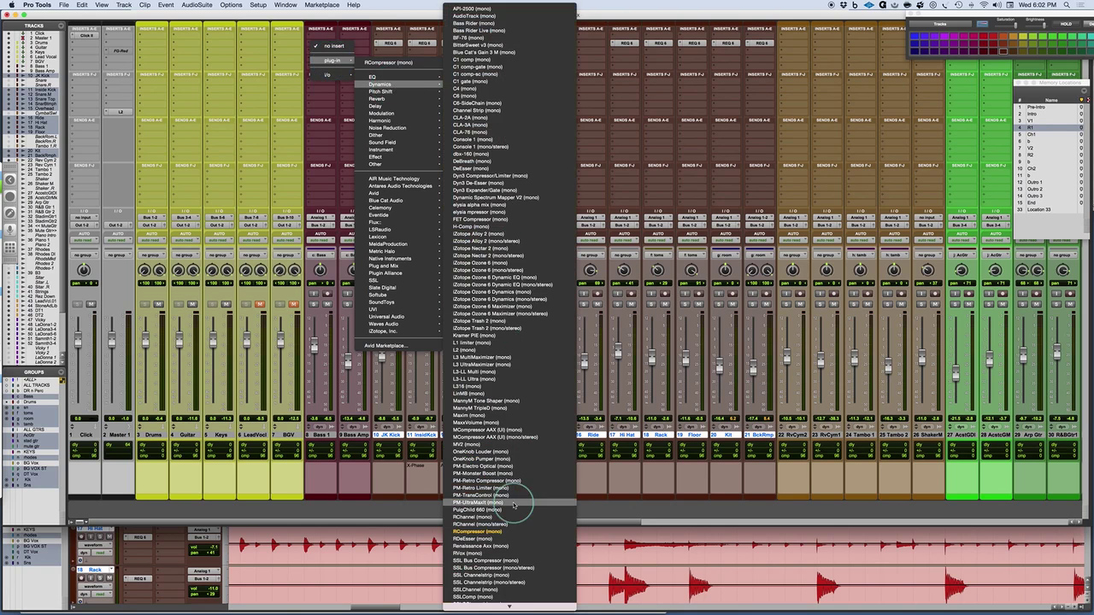
click(512, 532)
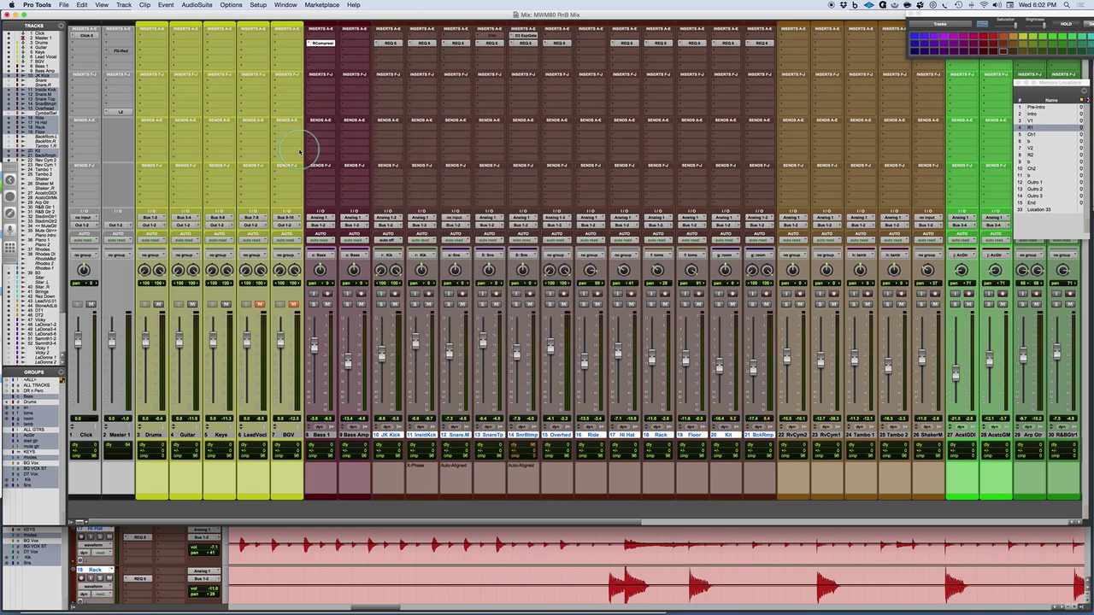
- Set the compressor to Manual release, attack 0.51, release 5.00 and ratio 1.12, lower its threshold and raise its gain
drag(478, 227, 476, 225)
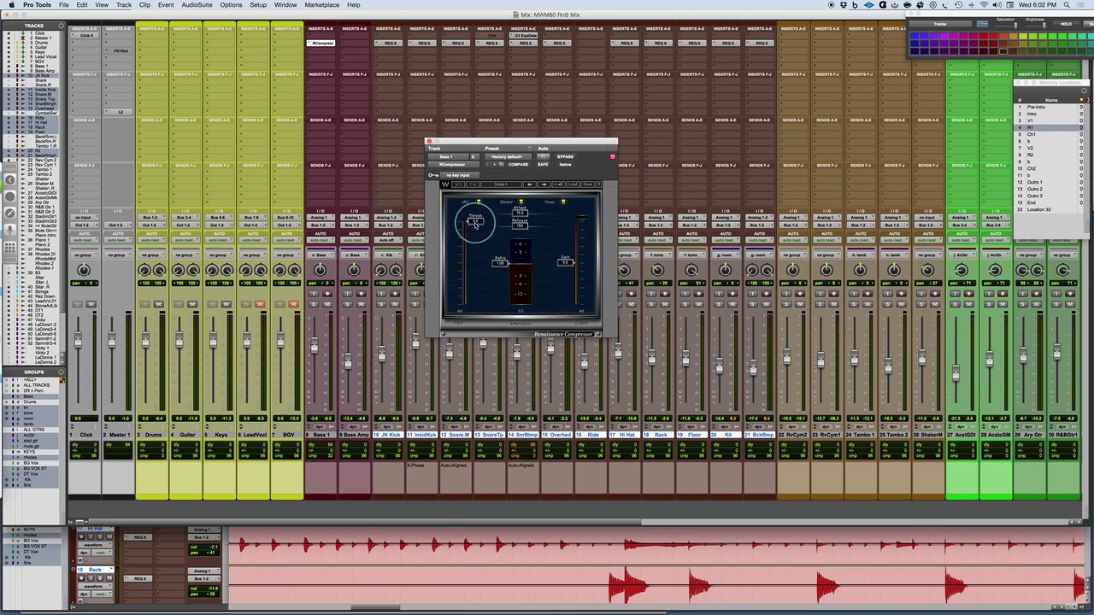
click(479, 203)
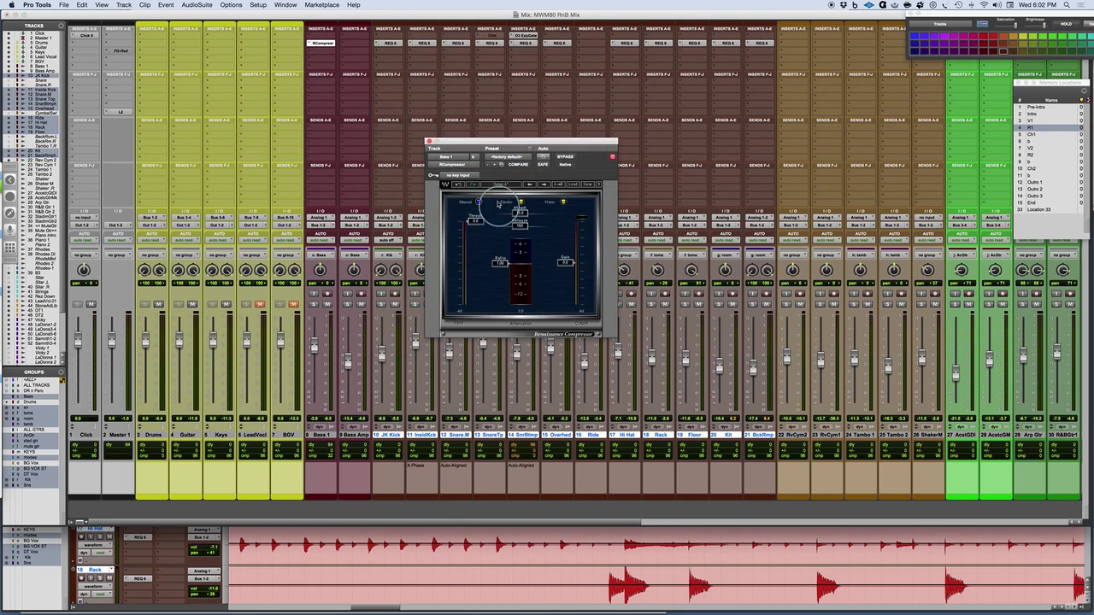
drag(520, 212, 439, 225)
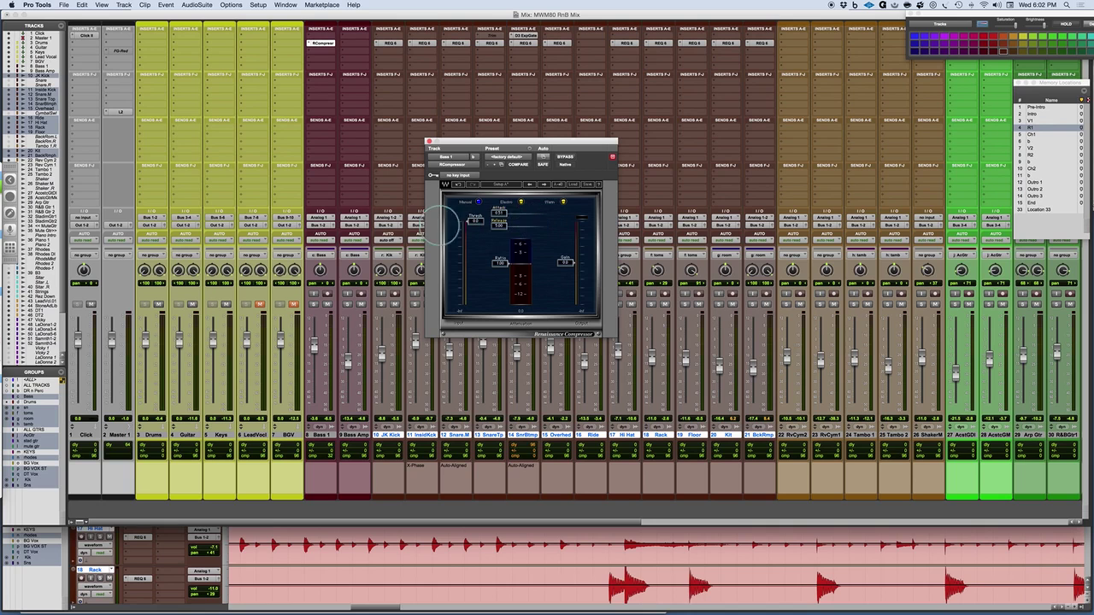
drag(508, 262, 505, 271)
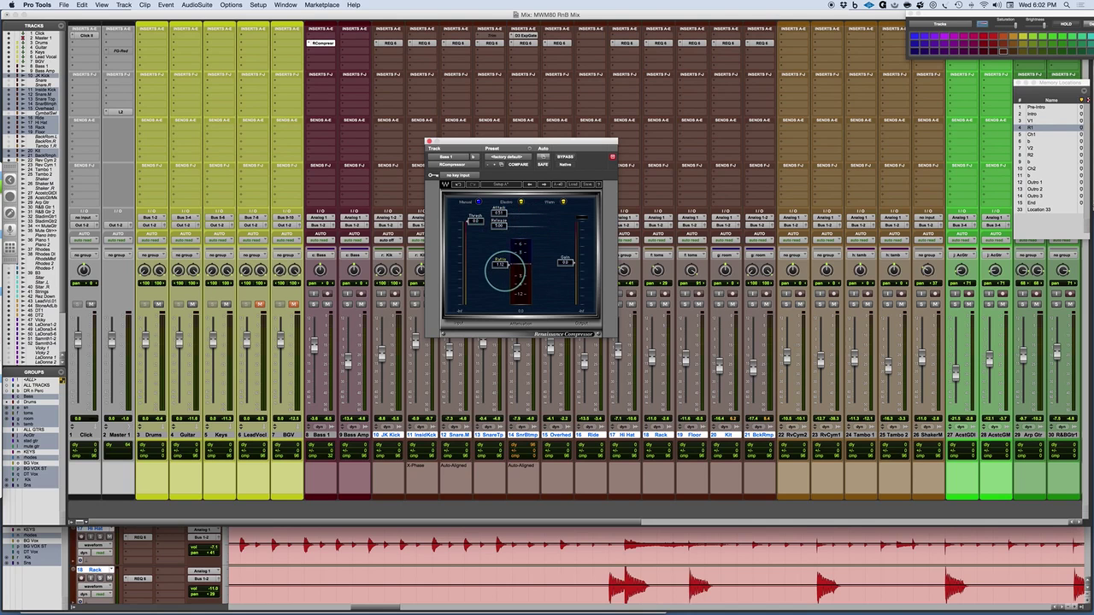
drag(472, 221, 474, 273)
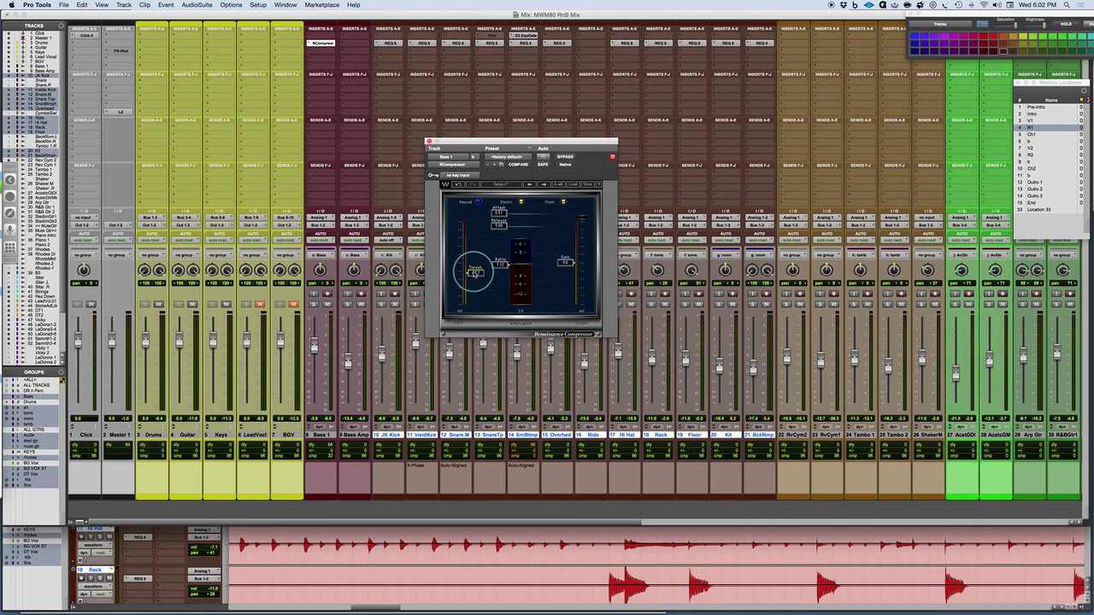
drag(564, 263, 564, 239)
- Copy the Bass 1 compressor to the matching insert slot on Bass Amp and select both bass tracks
click(334, 58)
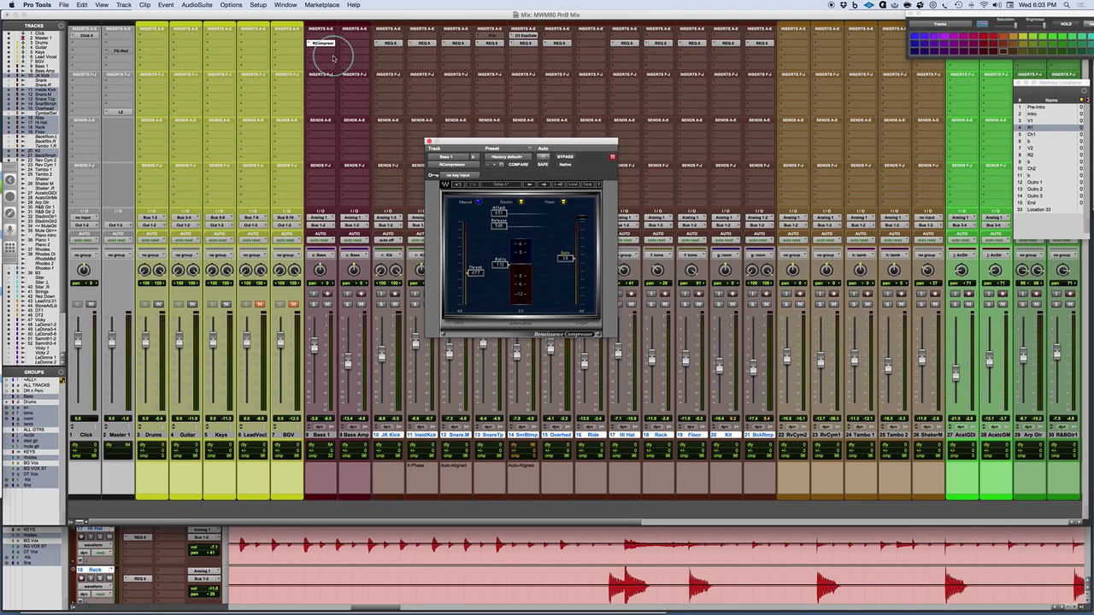
drag(322, 43, 353, 45)
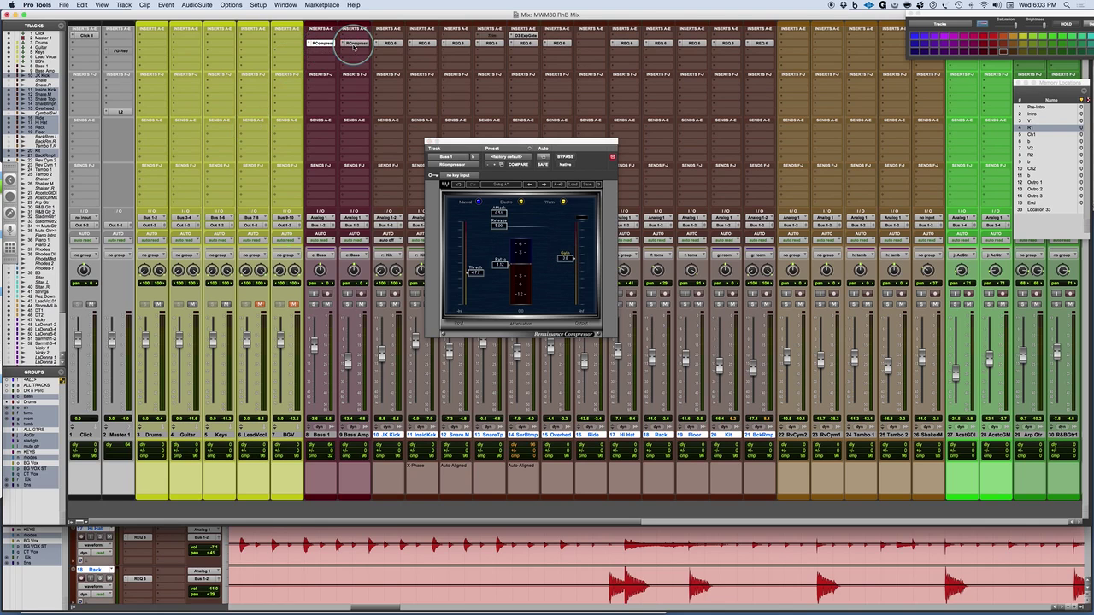
click(319, 435)
shift+click(353, 435)
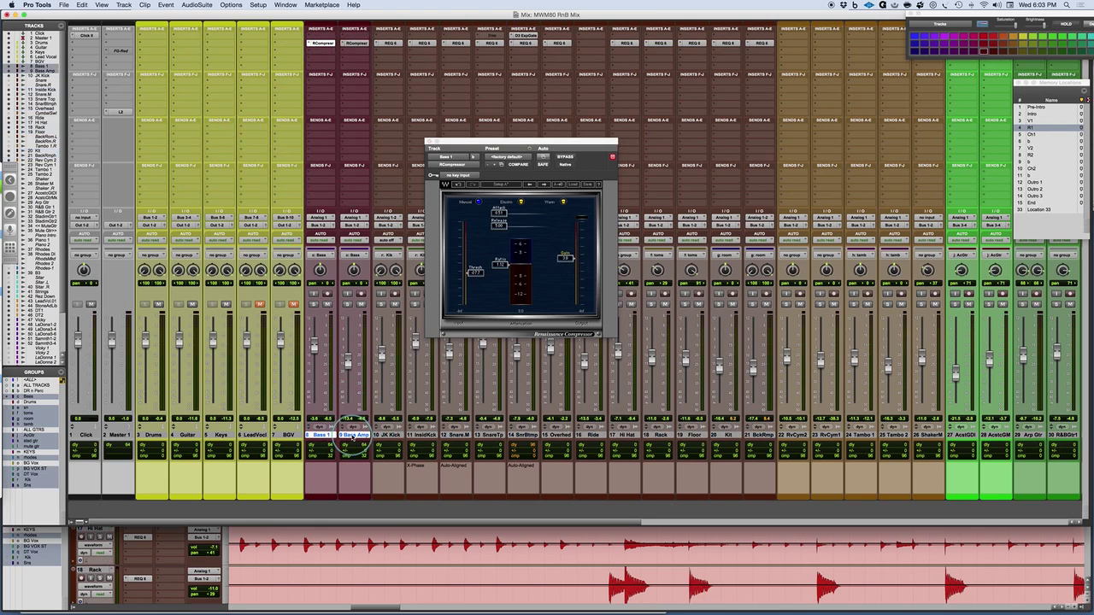
- Modify the Bass group's attributes: turn off Follow Globals and link main volume, mute and pan
right_click(58, 397)
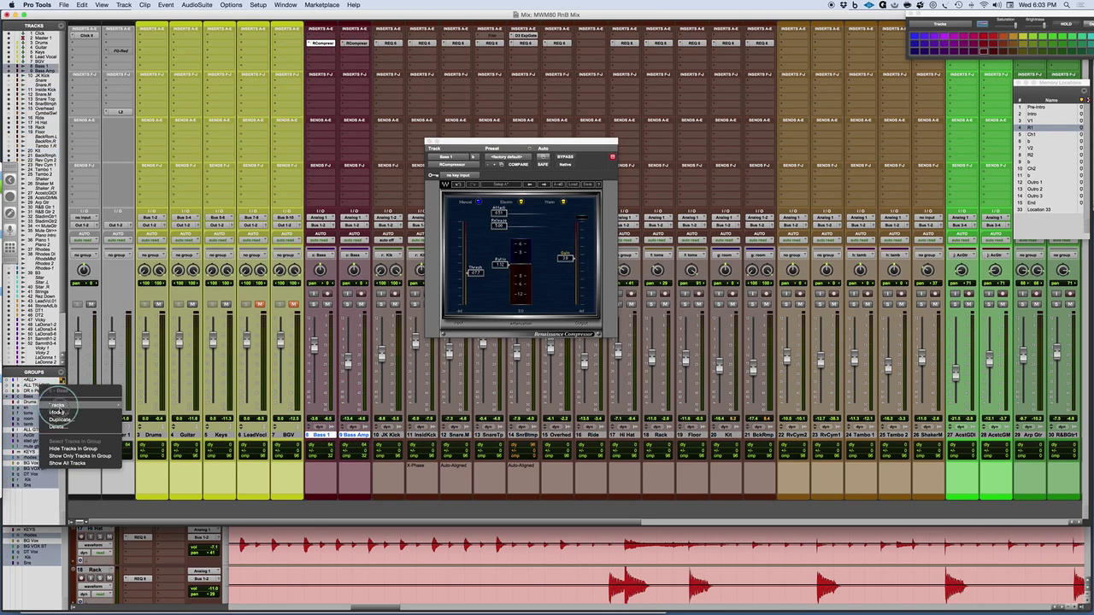
click(58, 413)
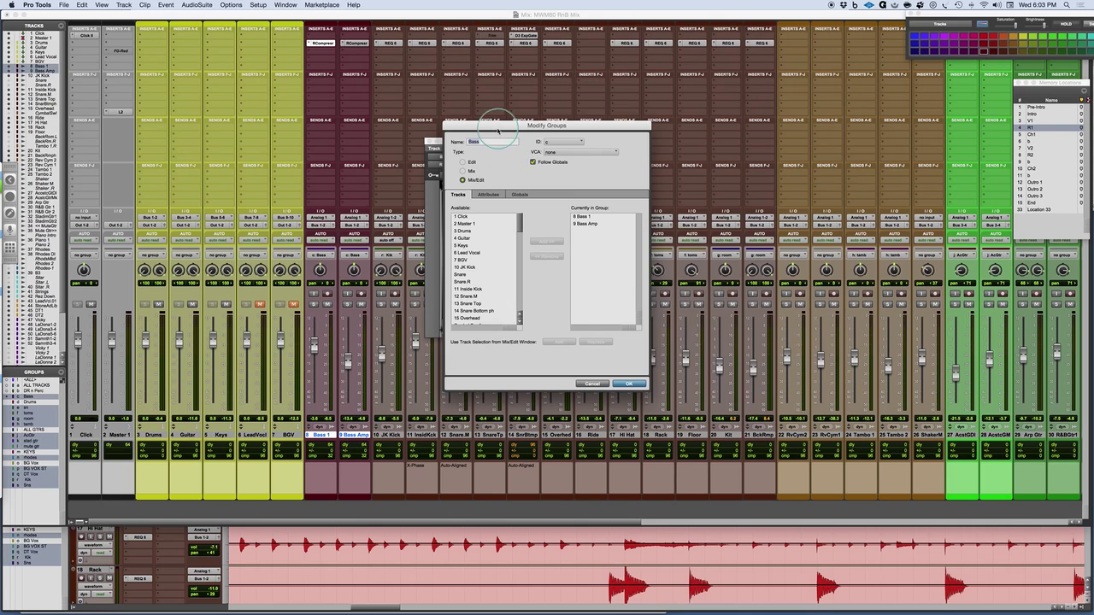
drag(499, 130, 611, 118)
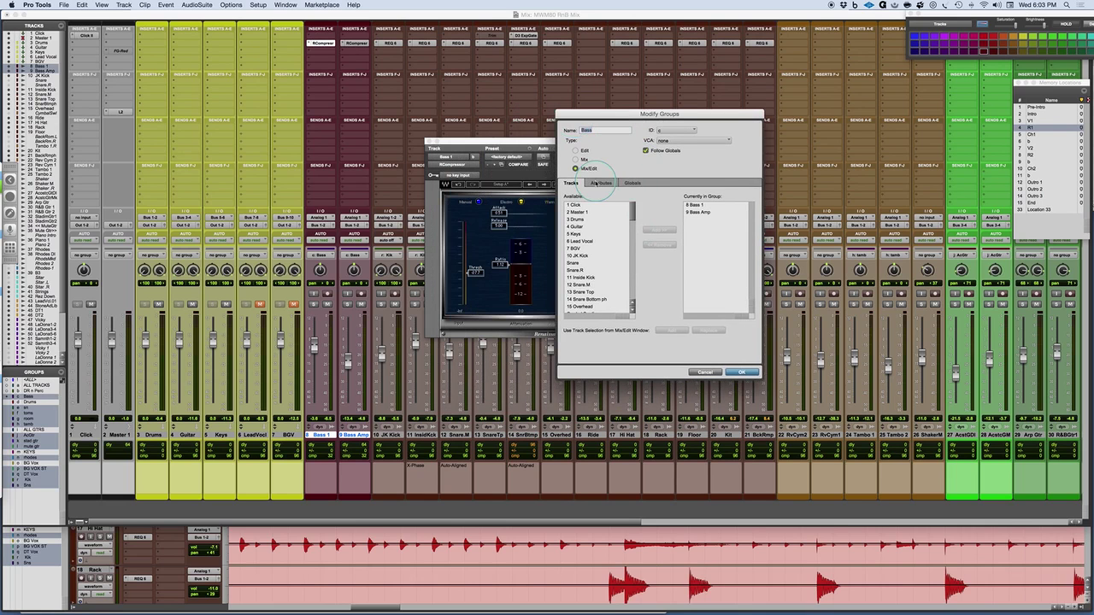
click(598, 182)
click(646, 151)
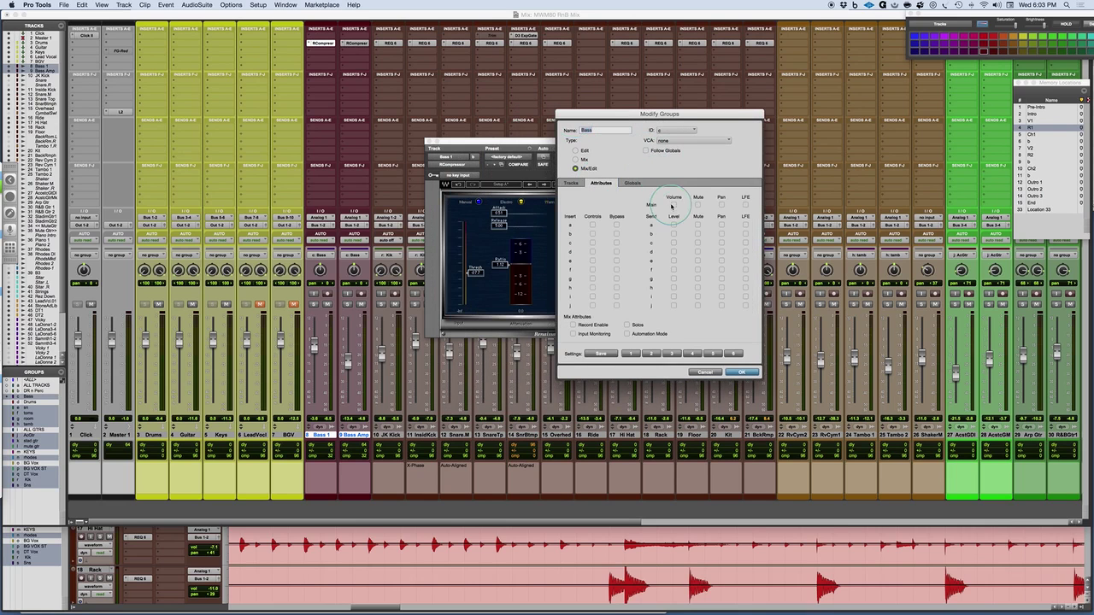
click(673, 205)
click(697, 205)
click(722, 204)
- Link the controls and bypass of inserts a through j in the Bass group and apply the changes
click(592, 226)
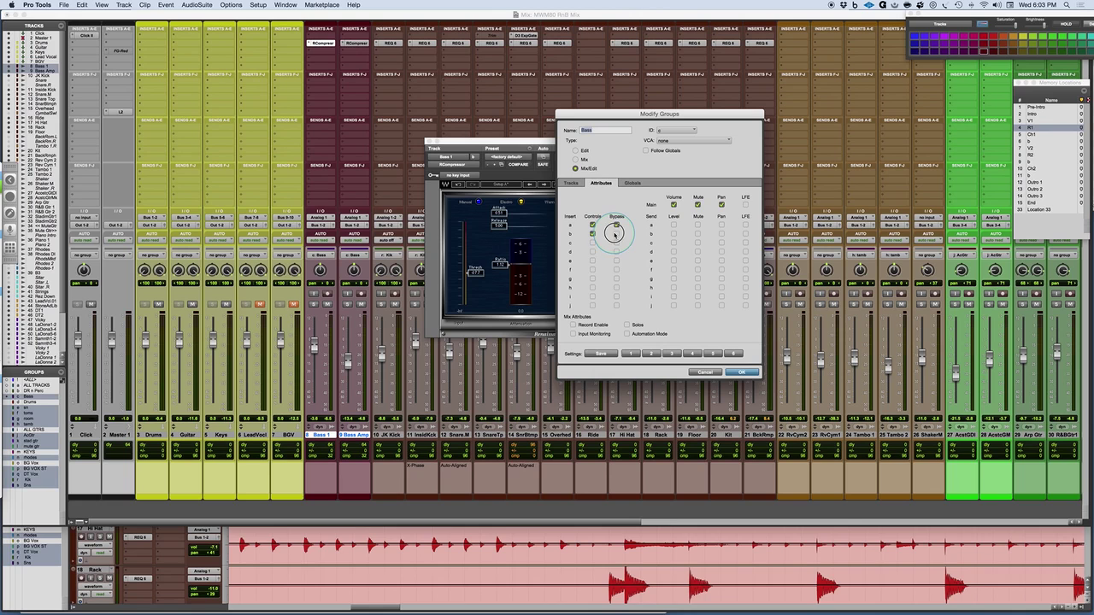
click(591, 244)
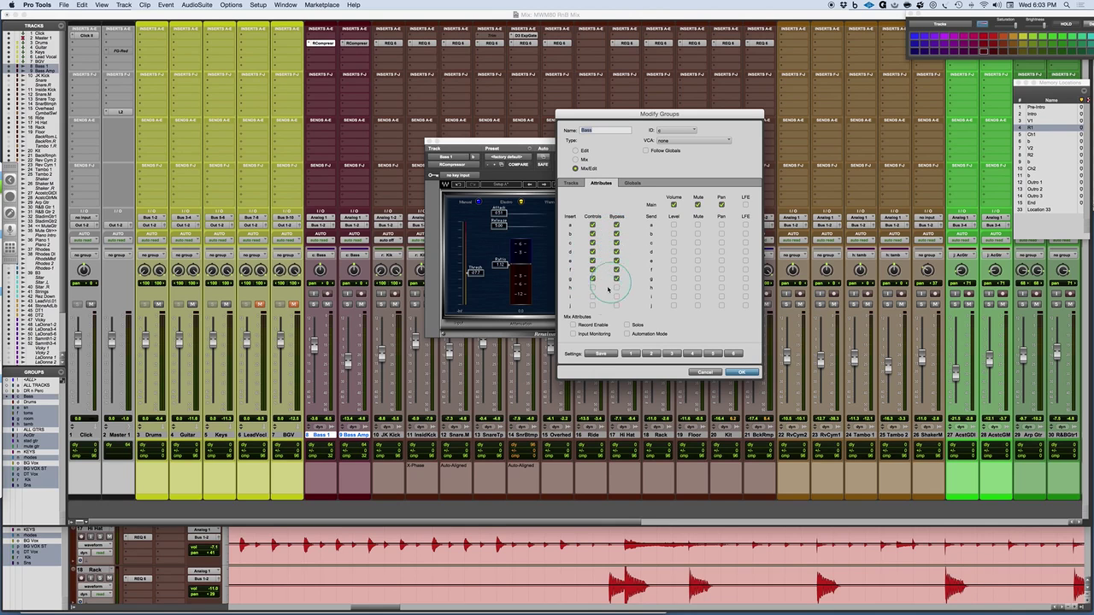
click(593, 288)
click(617, 287)
click(616, 297)
click(592, 297)
click(617, 305)
click(741, 373)
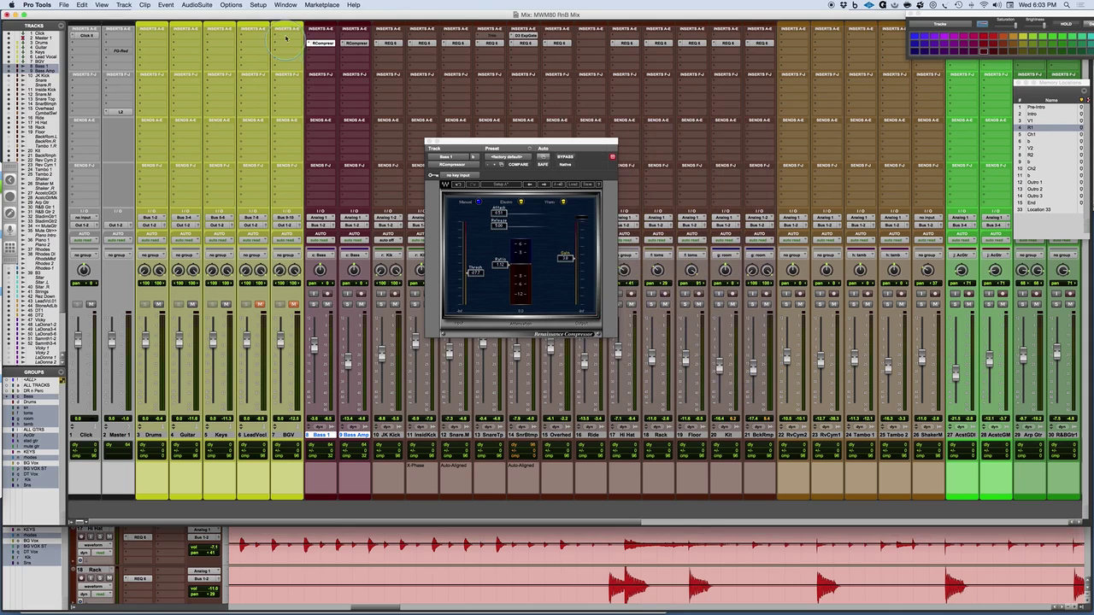
- Display the Bass Amp compressor beside the Bass 1 compressor and solo both bass tracks during playback
click(353, 42)
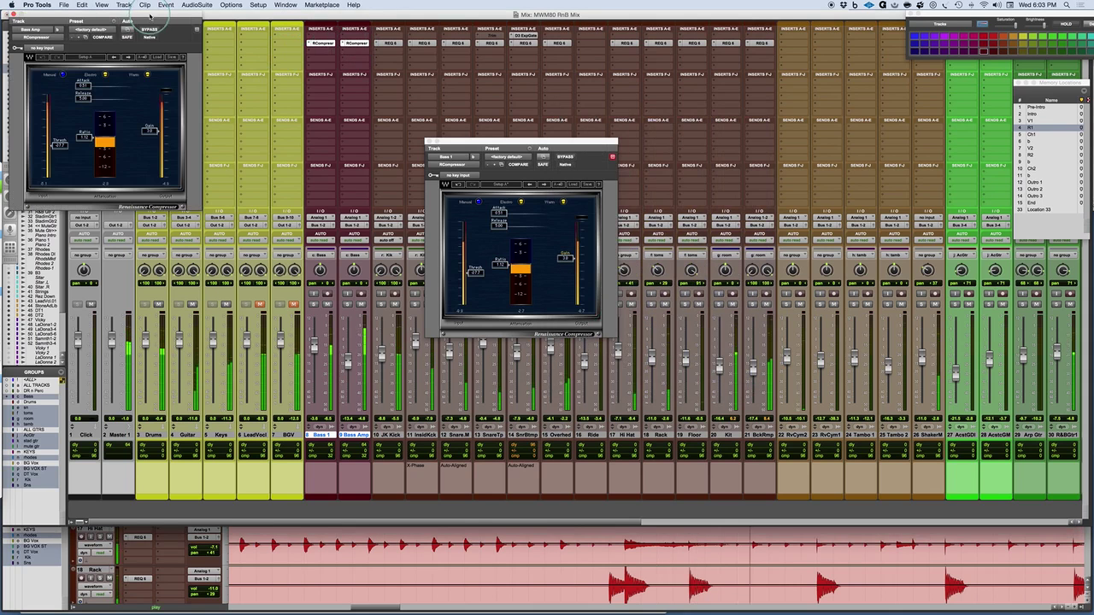
drag(150, 16, 751, 130)
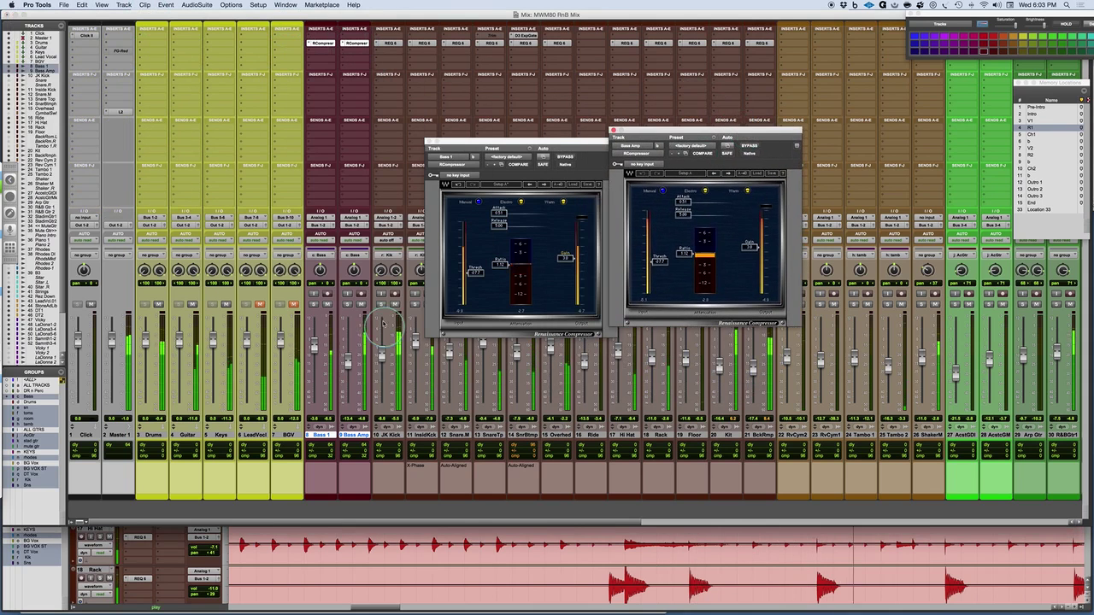
click(347, 304)
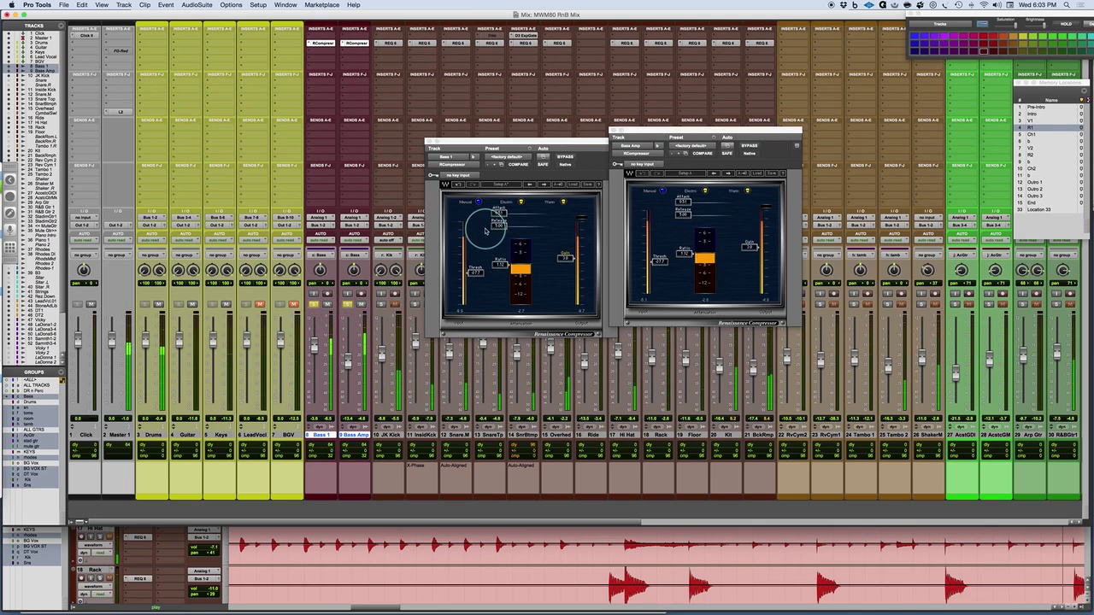
- Sweep the linked bass compressors' threshold down, well up and back down while listening to the soloed bass
mouse_move(486, 231)
mouse_down()
mouse_move(459, 199)
mouse_move(501, 225)
mouse_up()
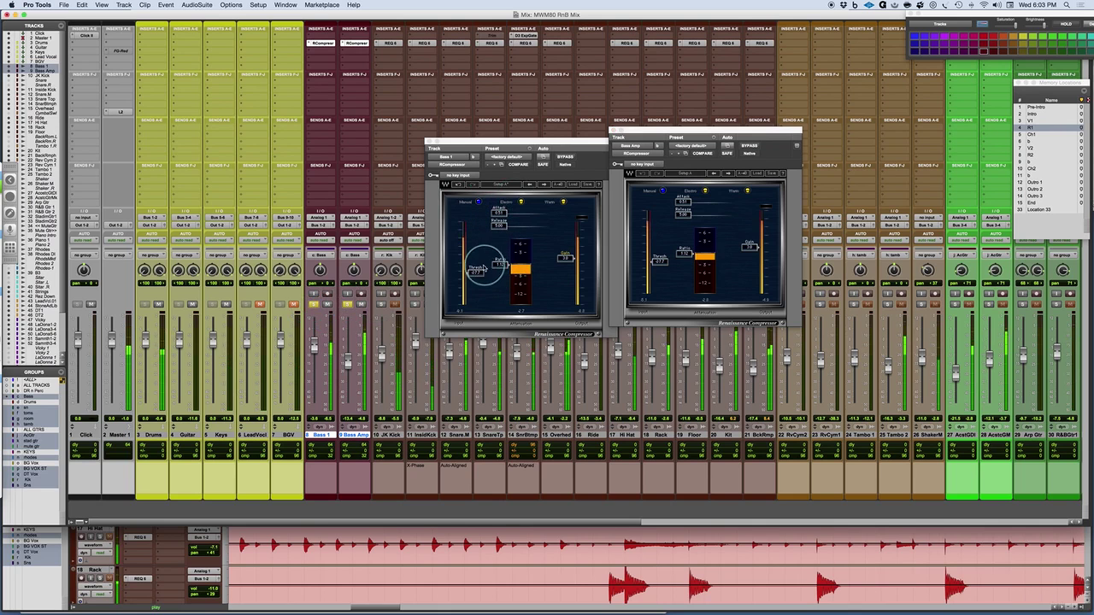
drag(469, 273, 474, 291)
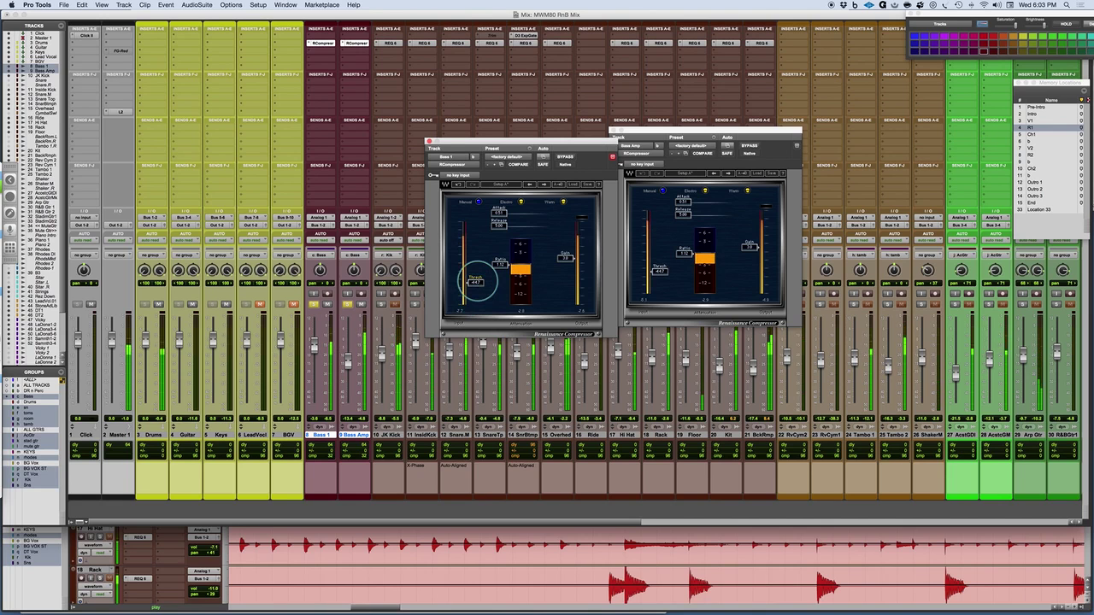
drag(478, 284, 479, 244)
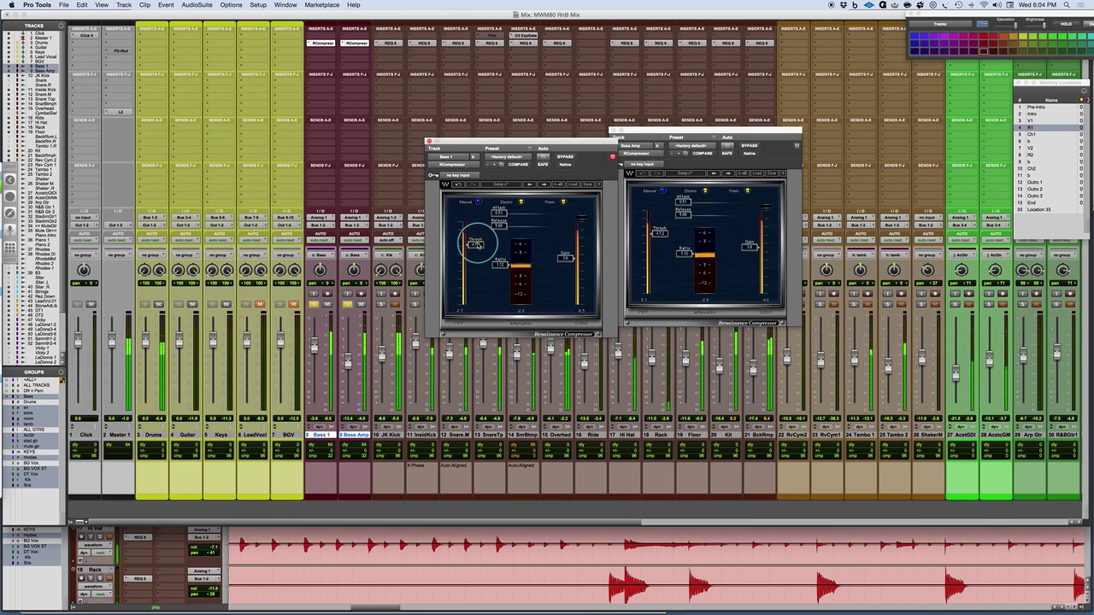
drag(476, 241, 475, 311)
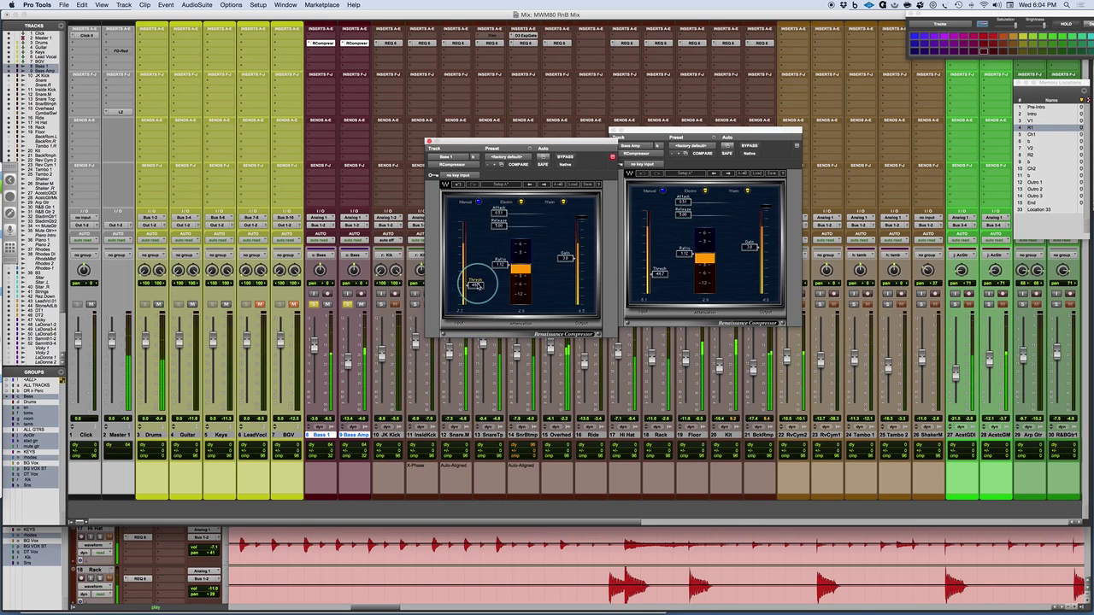
- Toggle bypass on the linked bass compressors to compare the soloed bass with and without compression
click(567, 154)
click(569, 154)
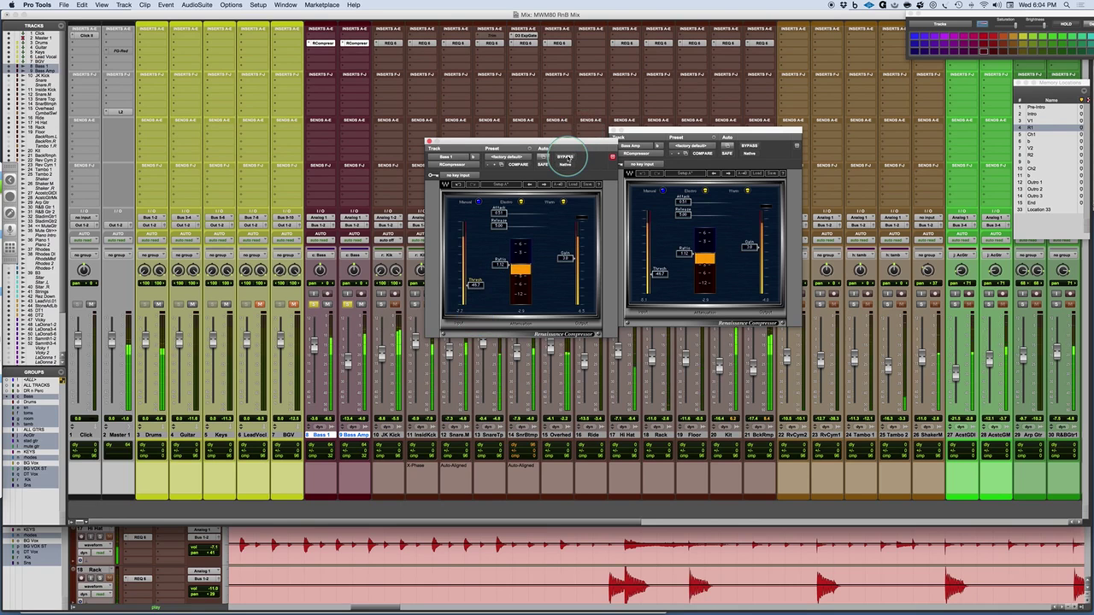
click(566, 157)
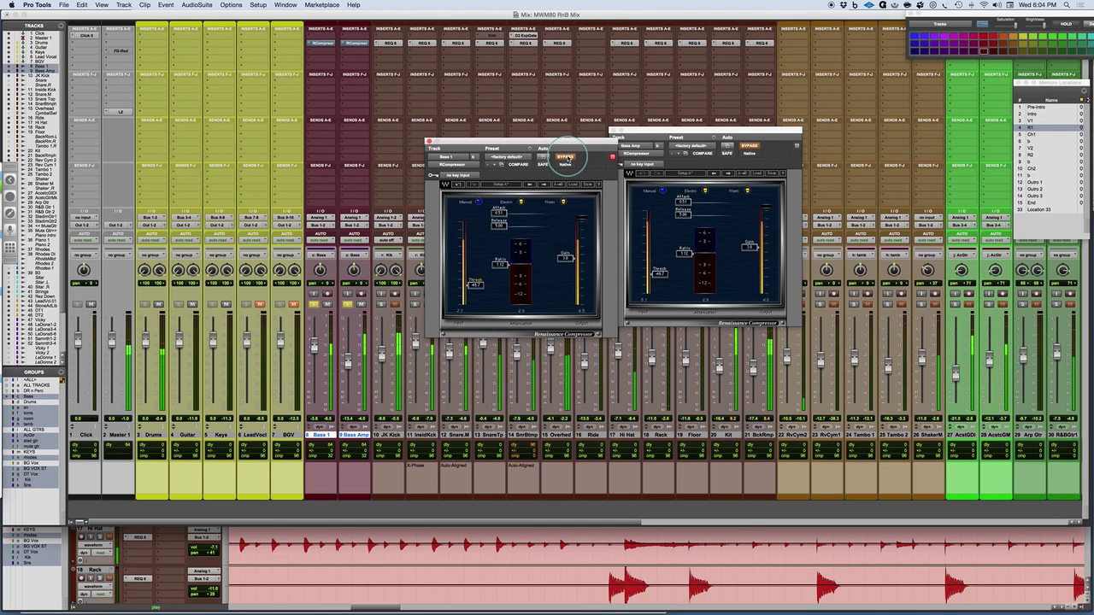
click(565, 157)
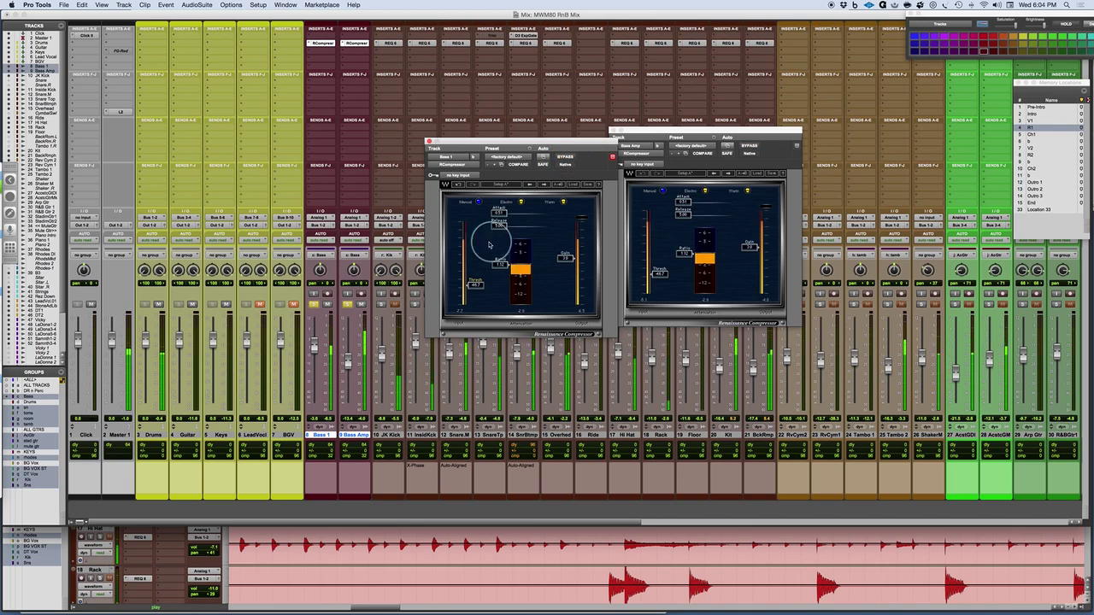
- Raise the linked compressors' threshold slightly and check the setting against the bypassed sound
mouse_move(476, 284)
mouse_down()
mouse_move(481, 270)
mouse_move(488, 278)
mouse_move(479, 277)
mouse_up()
click(565, 157)
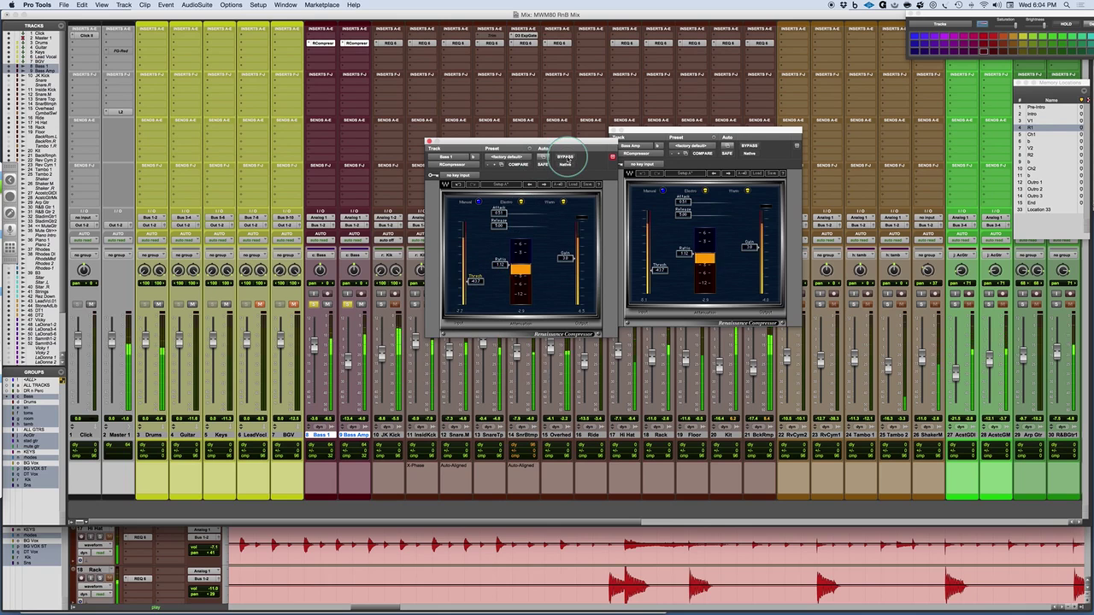
click(565, 157)
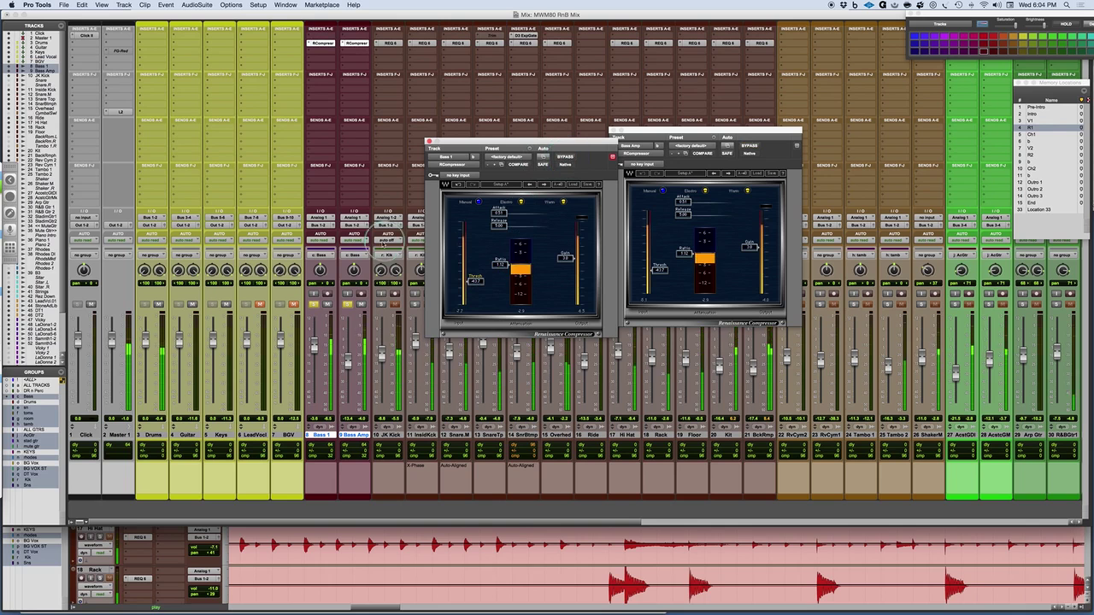
- Unsolo both bass tracks and compare the compressed and bypassed bass during full-mix playback
click(316, 305)
click(315, 305)
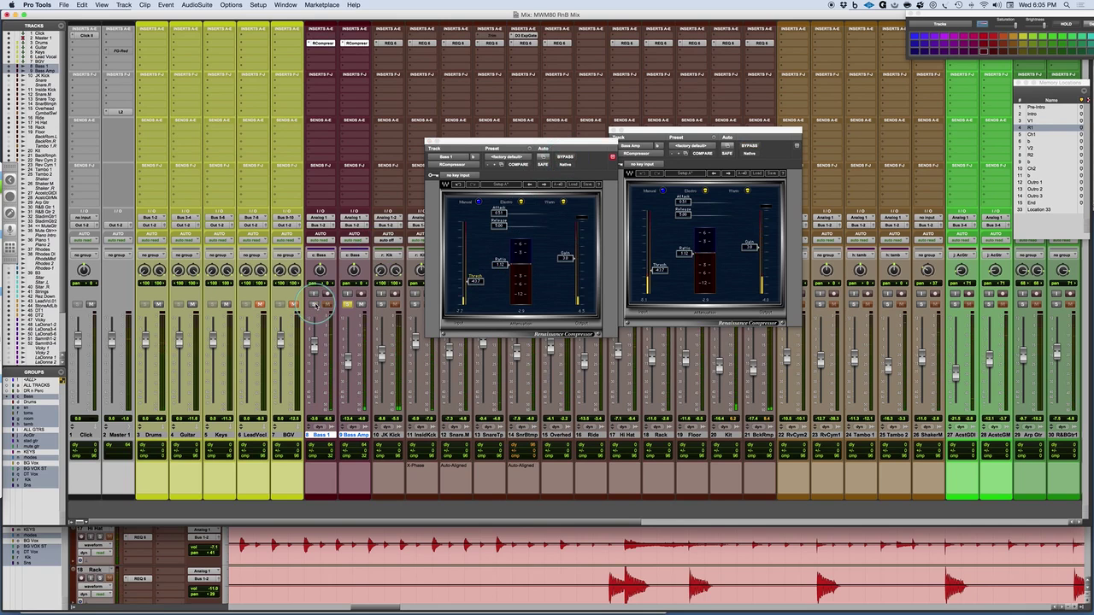
click(348, 305)
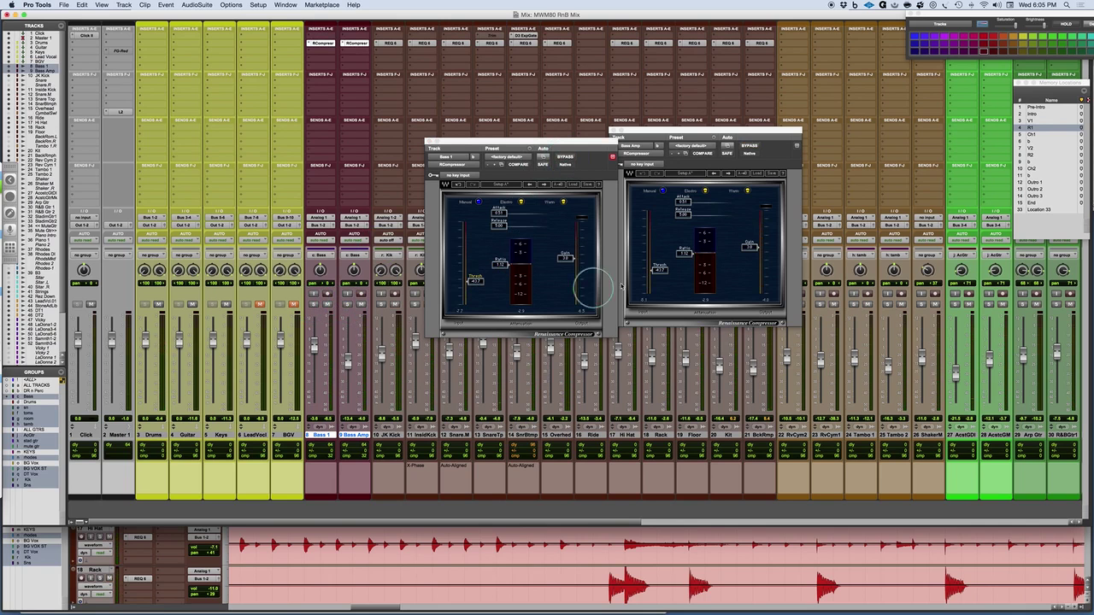
key(space)
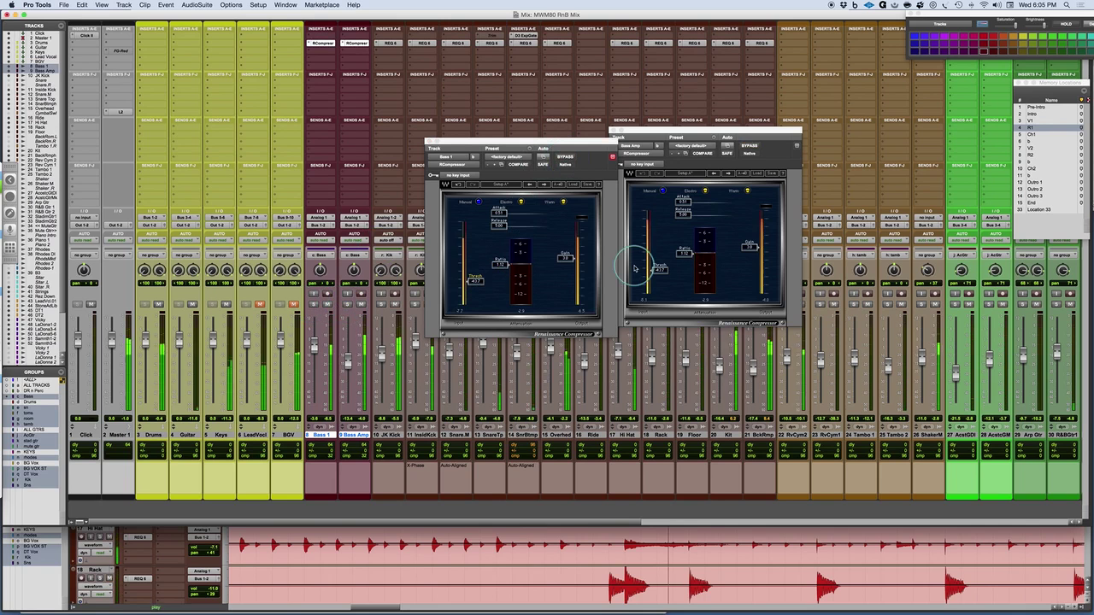
click(566, 156)
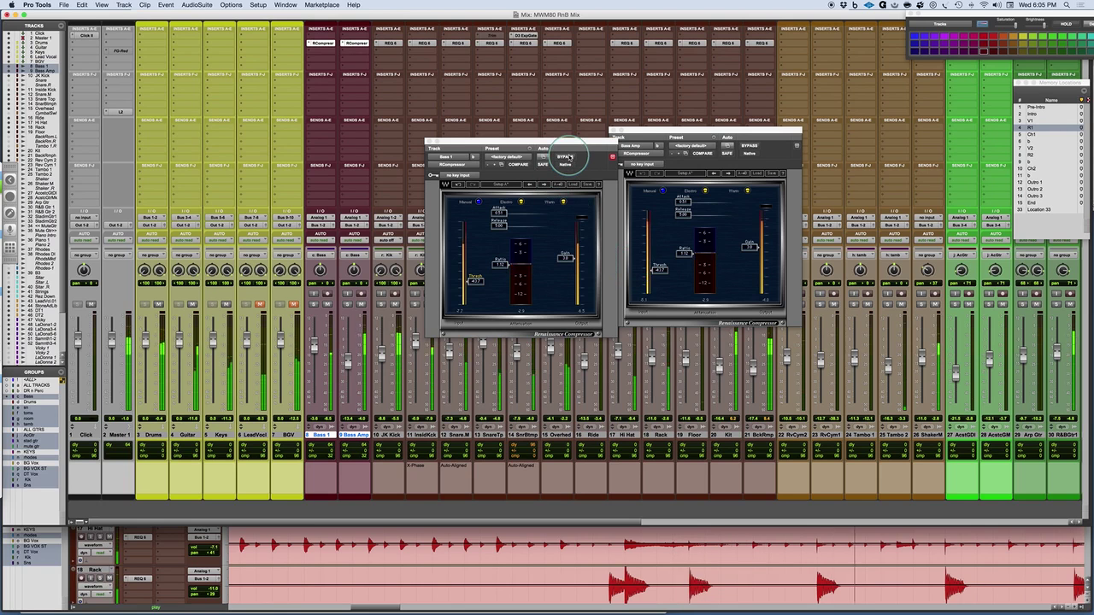
click(567, 157)
- Raise the linked volume faders of Bass 1 and Bass Amp slightly in the full mix
click(500, 227)
click(315, 346)
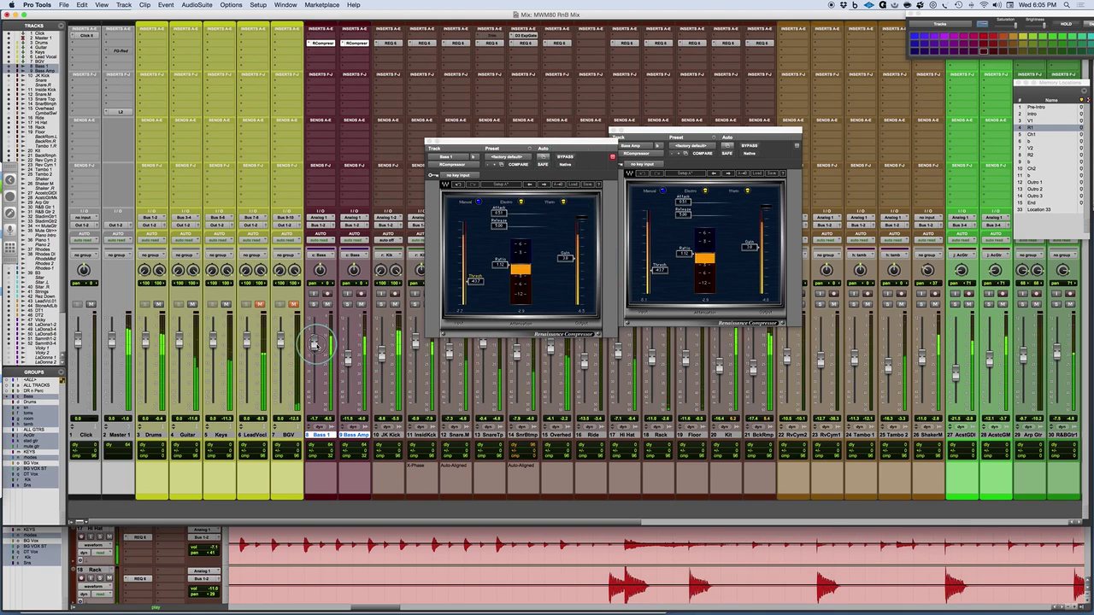
click(472, 265)
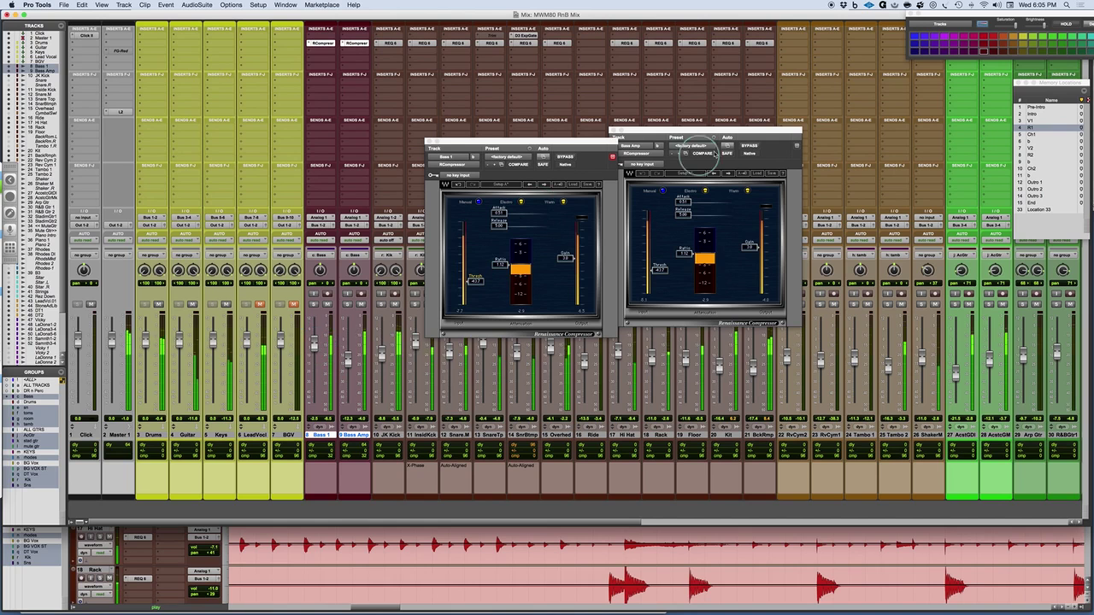
- Lower the Tambo 1 volume fader slightly while checking the compressed bass in the full mix
click(750, 146)
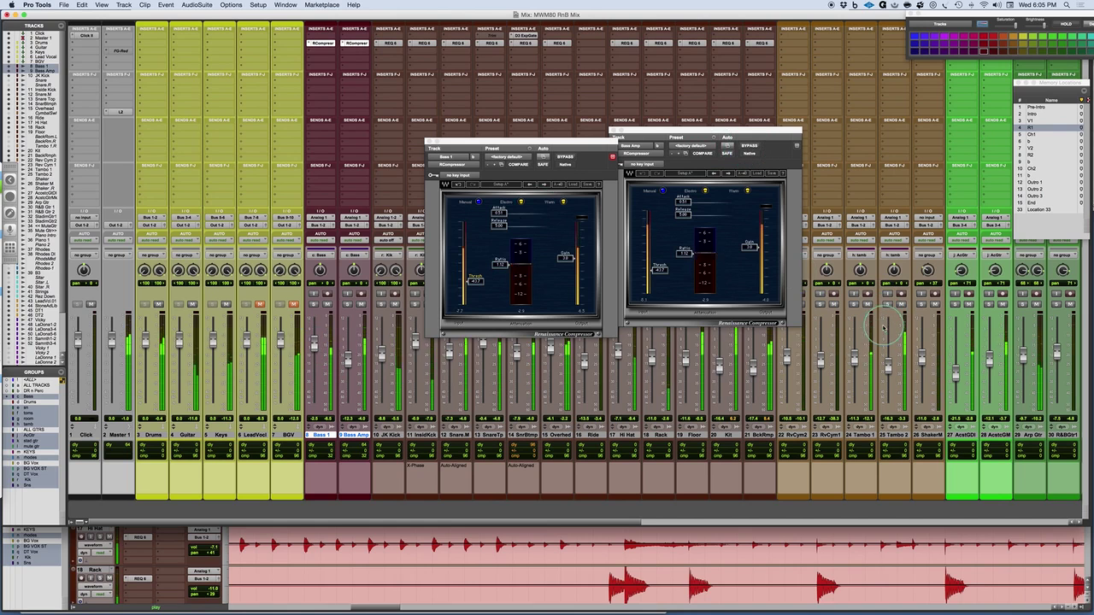
click(857, 360)
drag(855, 360, 854, 363)
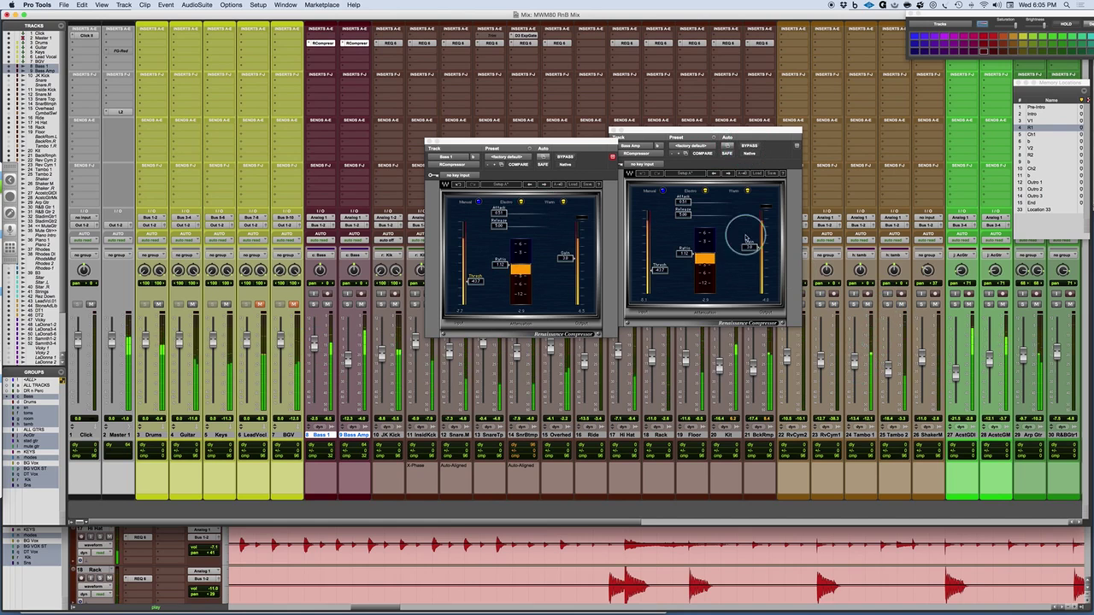
- Toggle bypass on both bass compressors during full-mix playback to compare the processed and unprocessed bass, leaving compression active
alt+shift+click(749, 146)
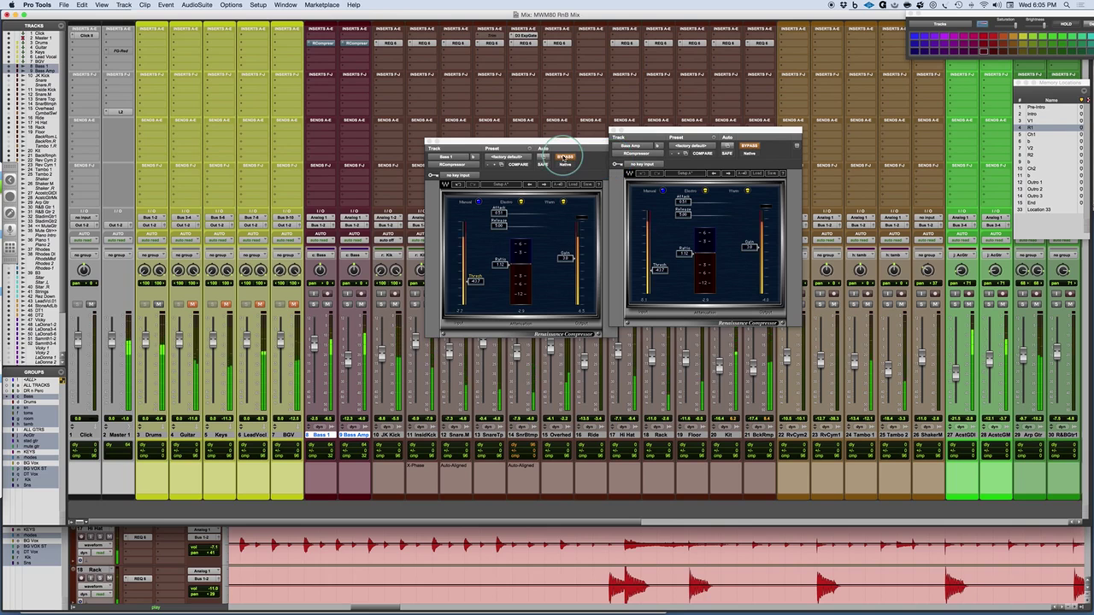
click(565, 157)
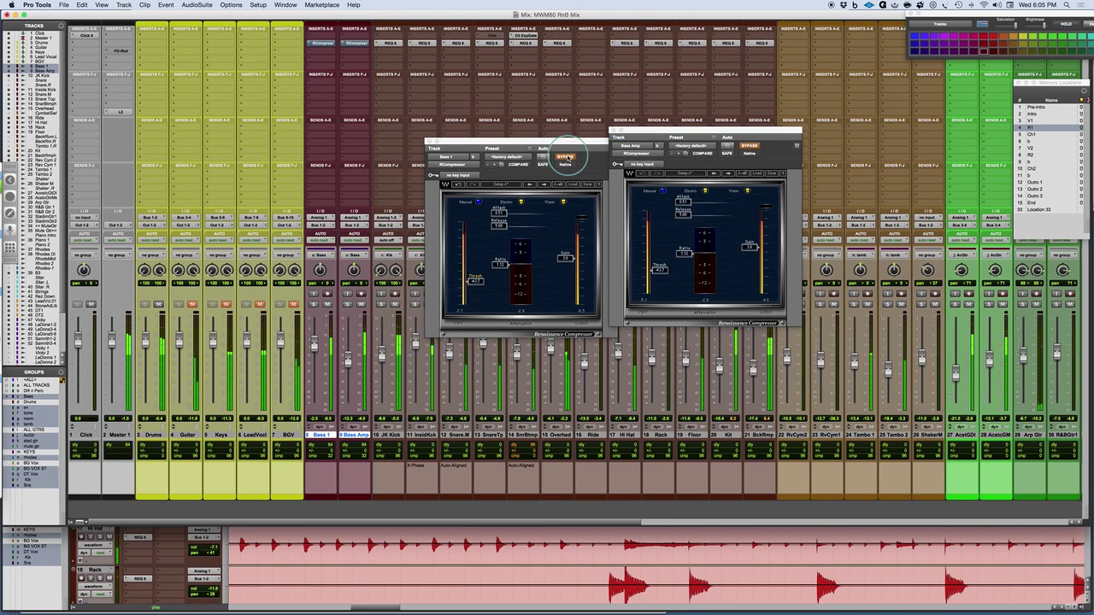
click(566, 157)
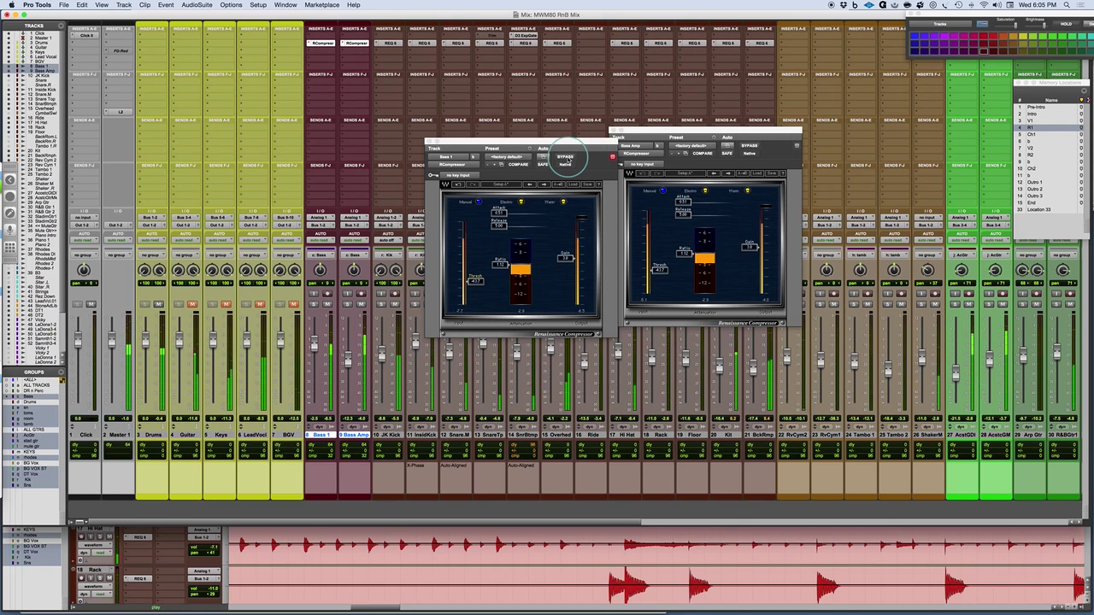
alt+shift+click(566, 158)
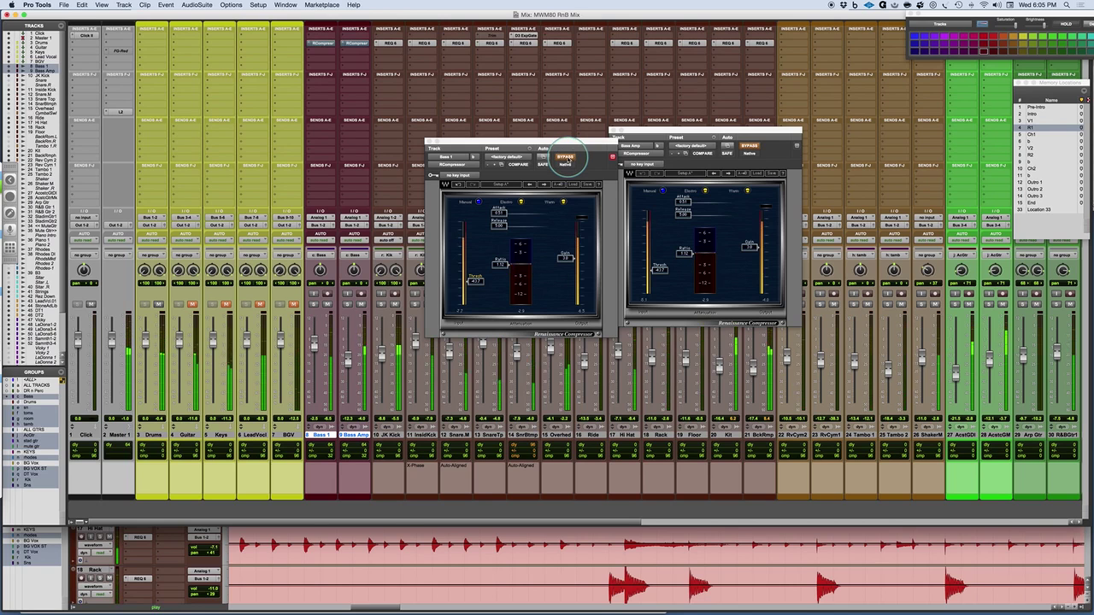
alt+shift+click(569, 157)
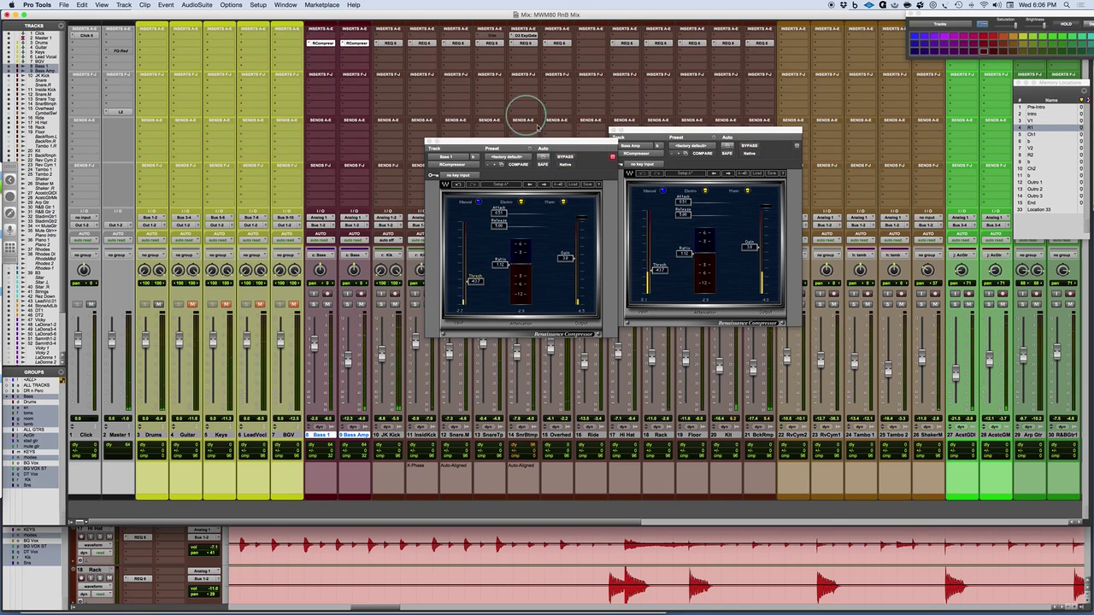
- Insert the mono Scheps 73 EQ after the compressor on the Bass 1 track
drag(658, 130, 674, 143)
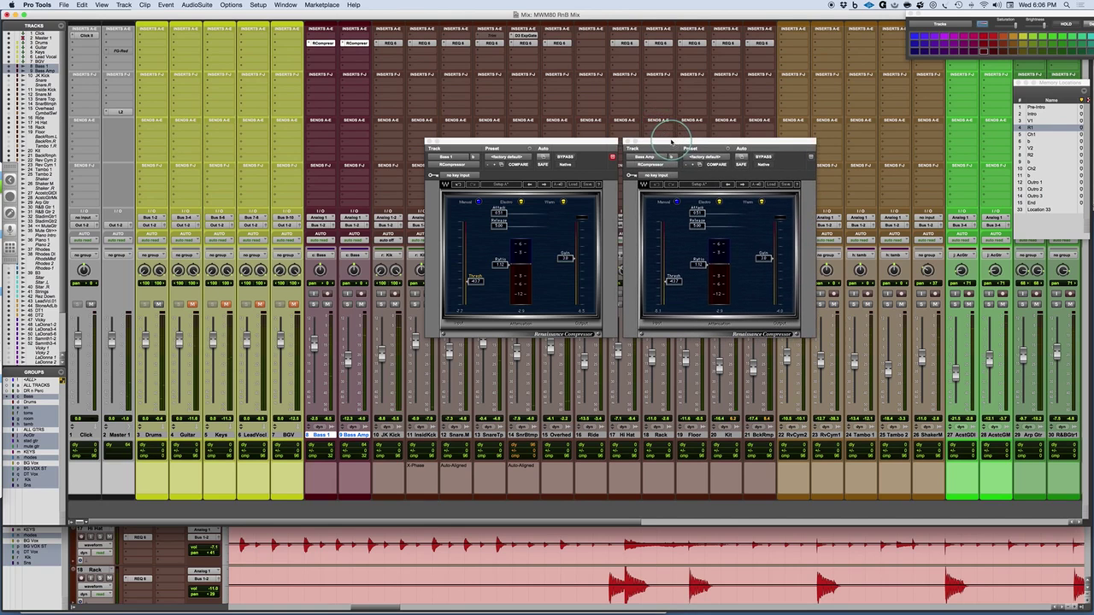
click(313, 51)
mouse_move(330, 67)
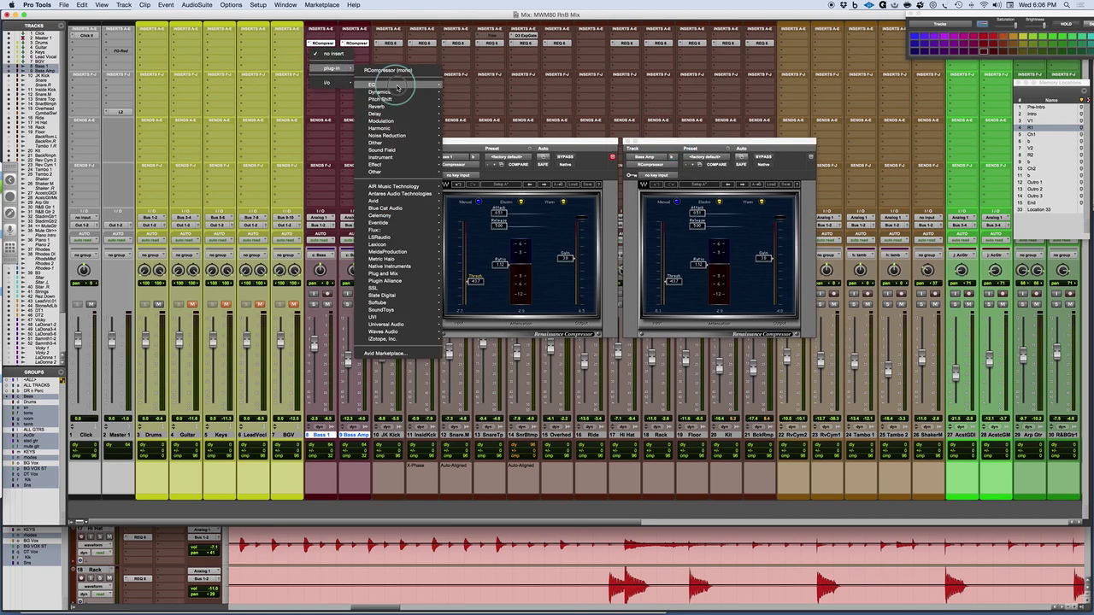
mouse_move(397, 86)
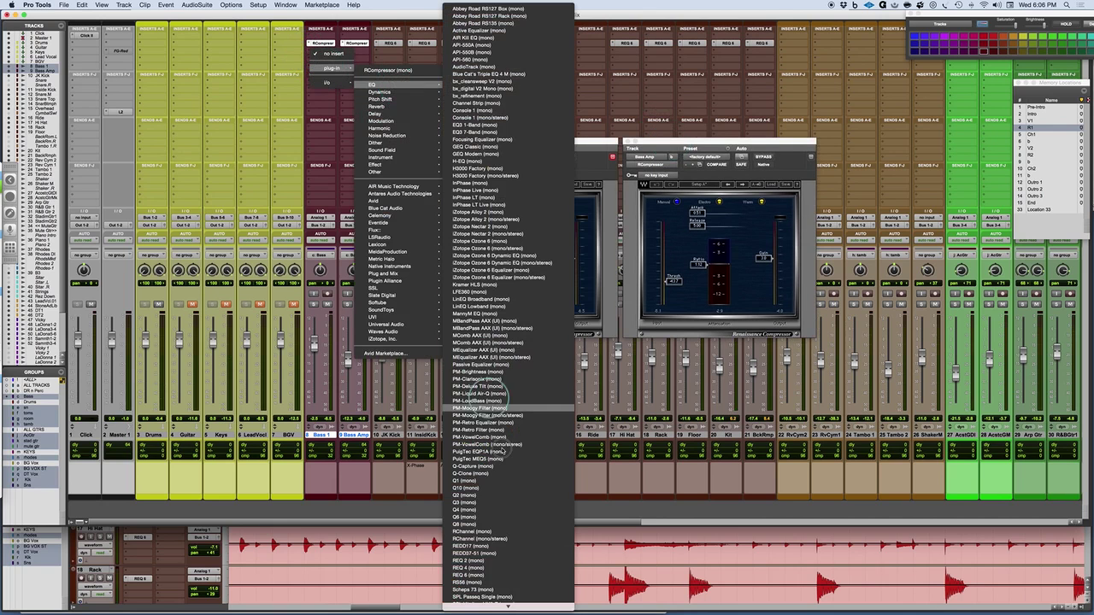
scroll(496, 603, down, 3)
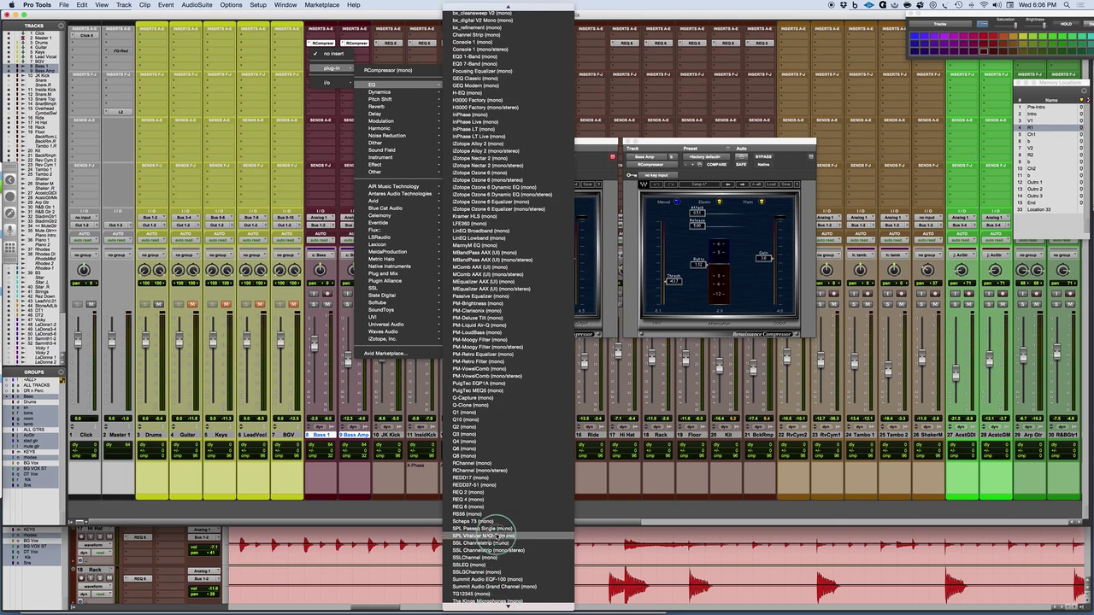
click(494, 521)
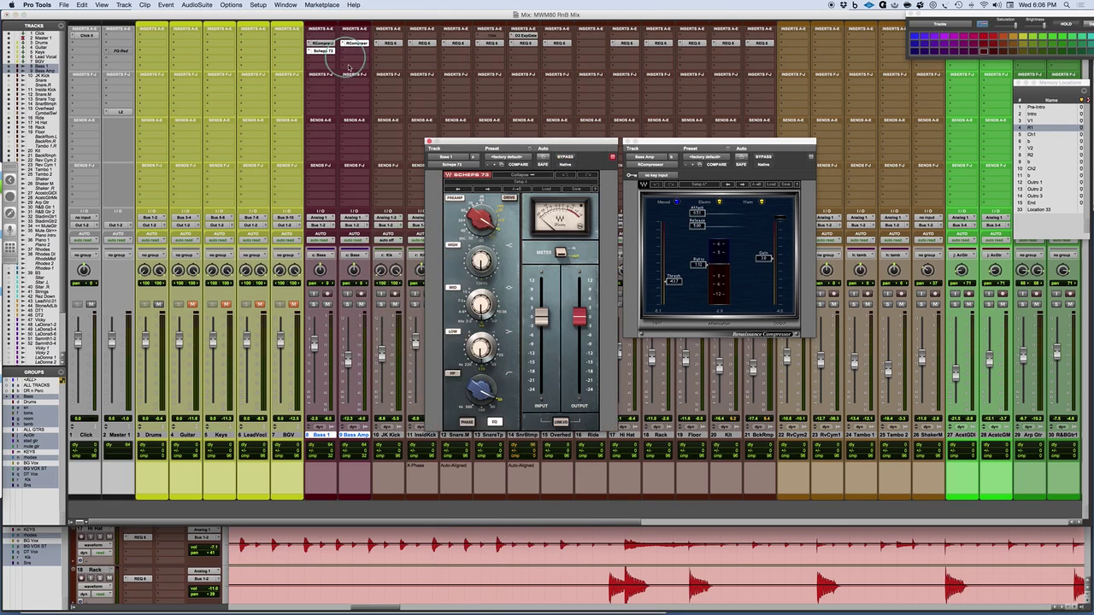
- Copy the Scheps 73 from Bass 1 to Bass Amp and arrange both EQ windows side by side
drag(323, 51, 355, 53)
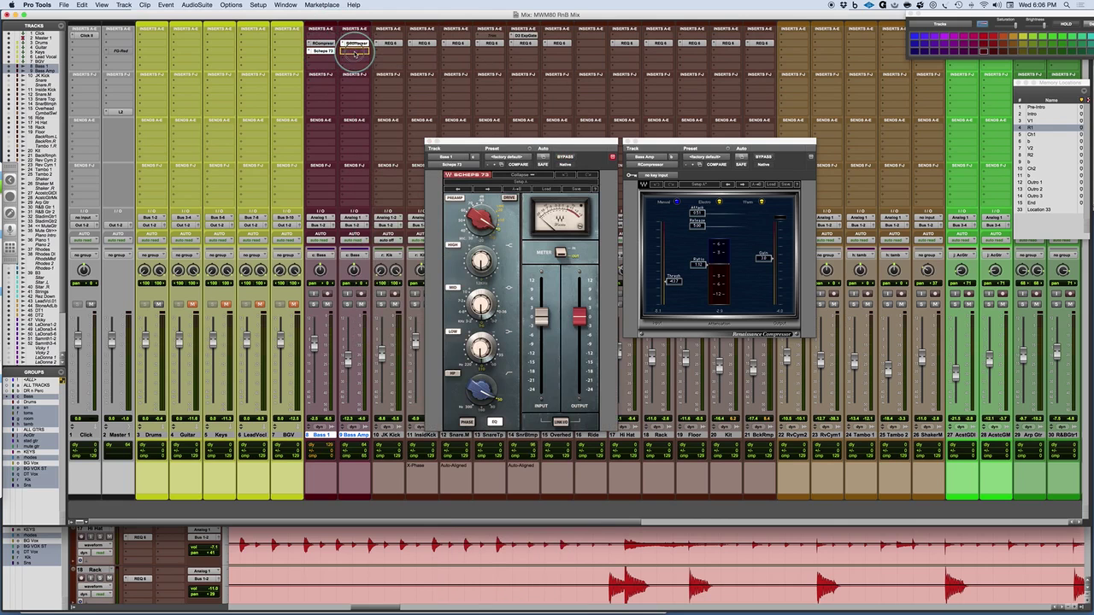
click(355, 51)
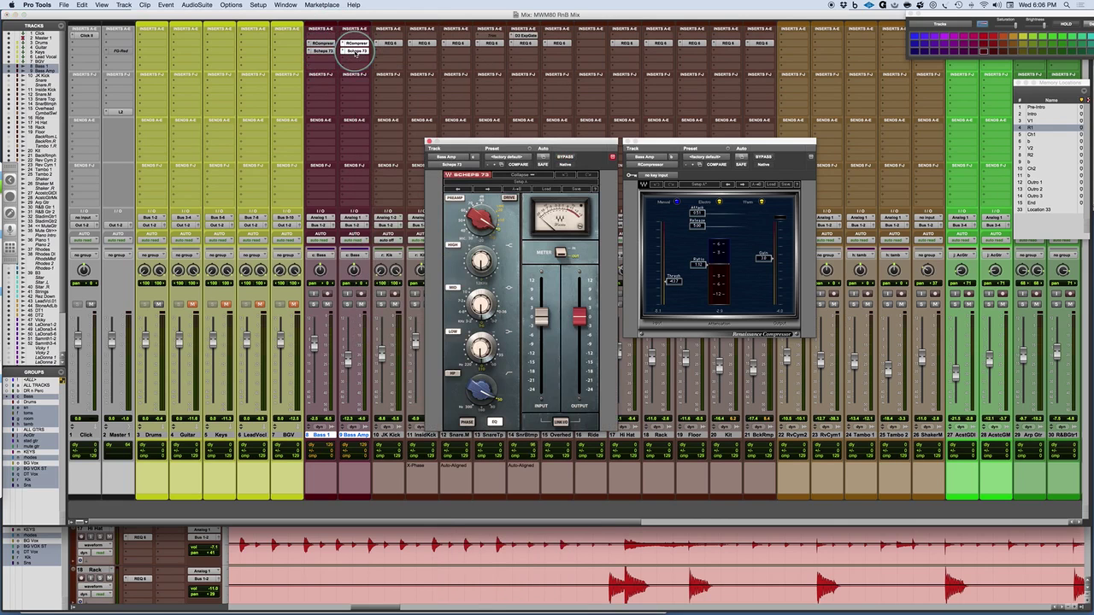
drag(468, 137, 666, 128)
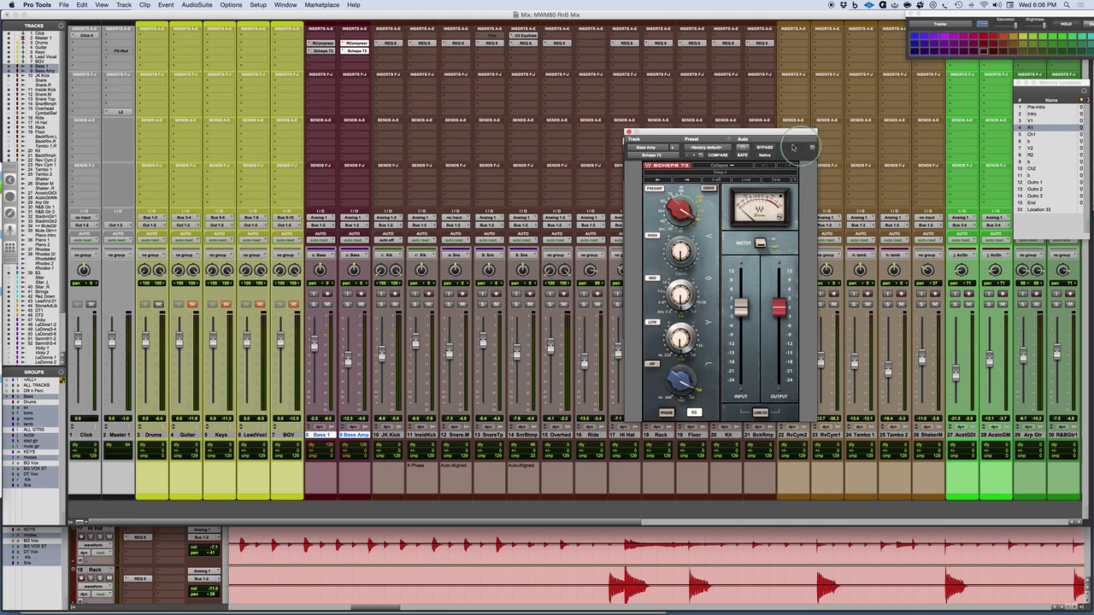
click(320, 51)
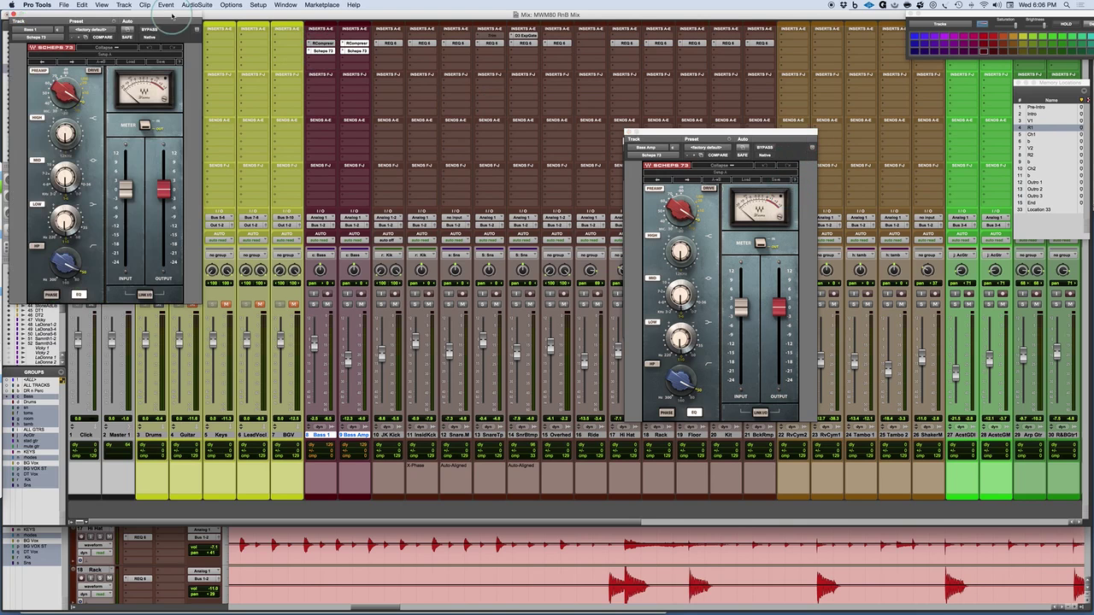
drag(173, 15, 588, 135)
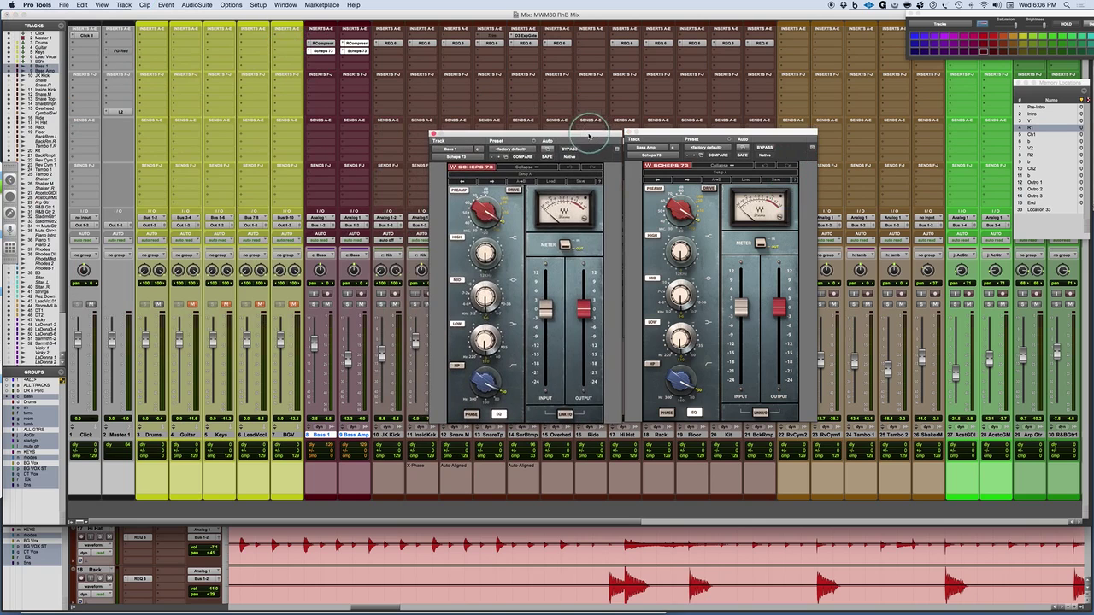
- Adjust the high-band gain on the linked Scheps 73 EQs by ear during full-mix playback
click(483, 253)
drag(484, 253, 484, 270)
key(space)
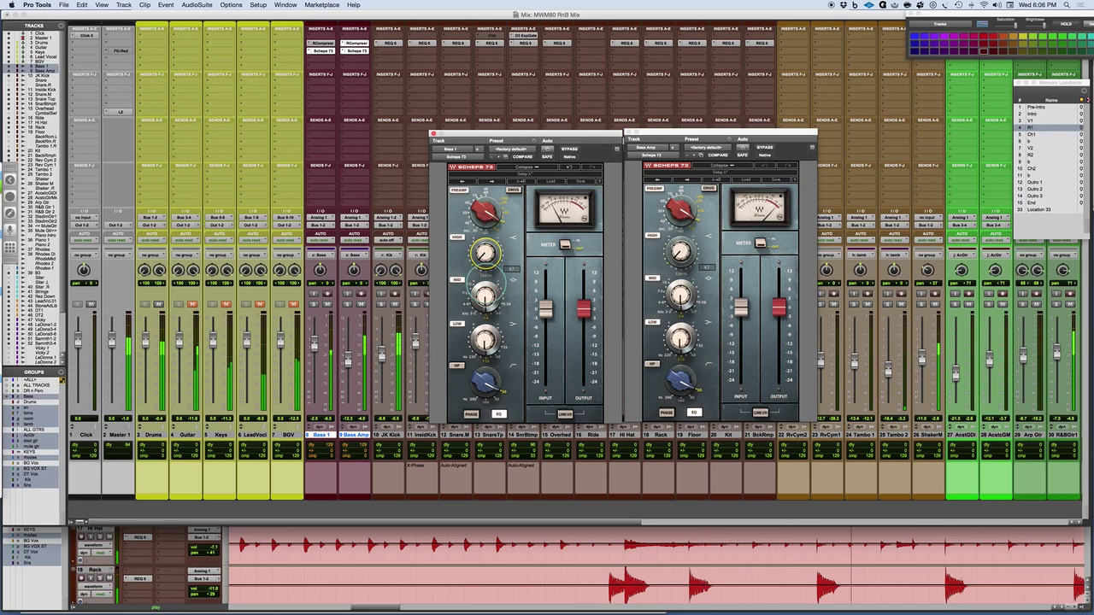
drag(485, 289, 499, 332)
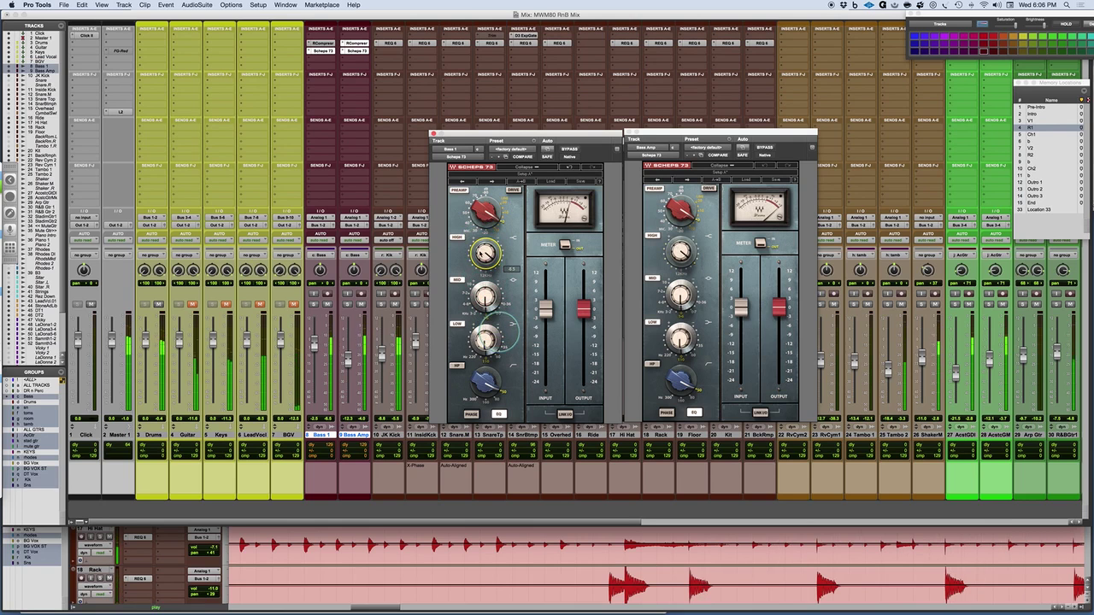
drag(483, 253, 482, 253)
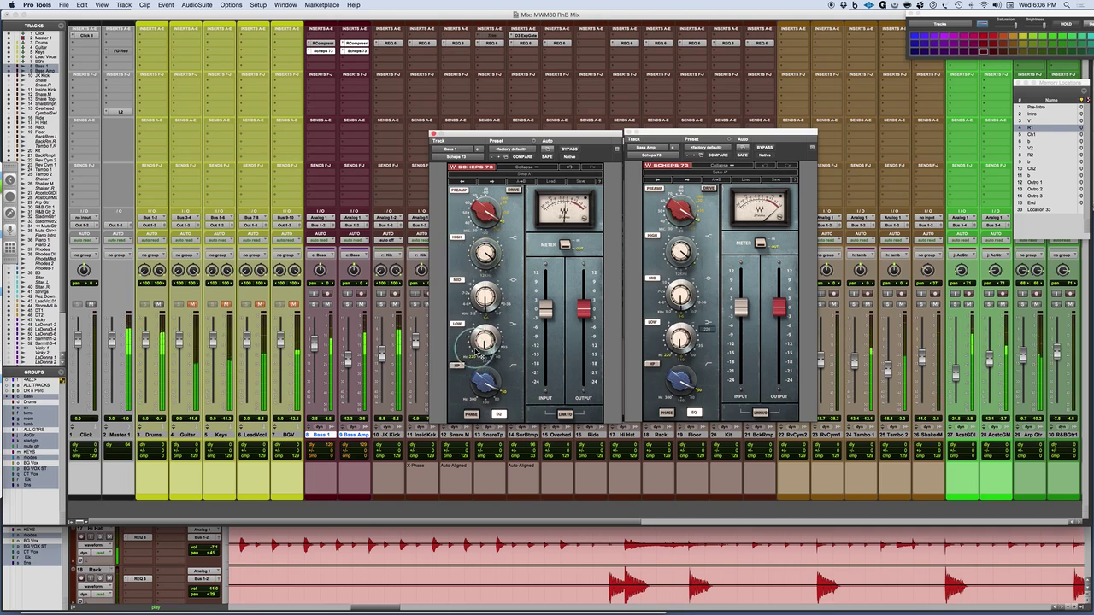
- Adjust the low-band frequency and the mid-band frequency and gain on the linked Scheps 73 EQs
drag(483, 346, 479, 331)
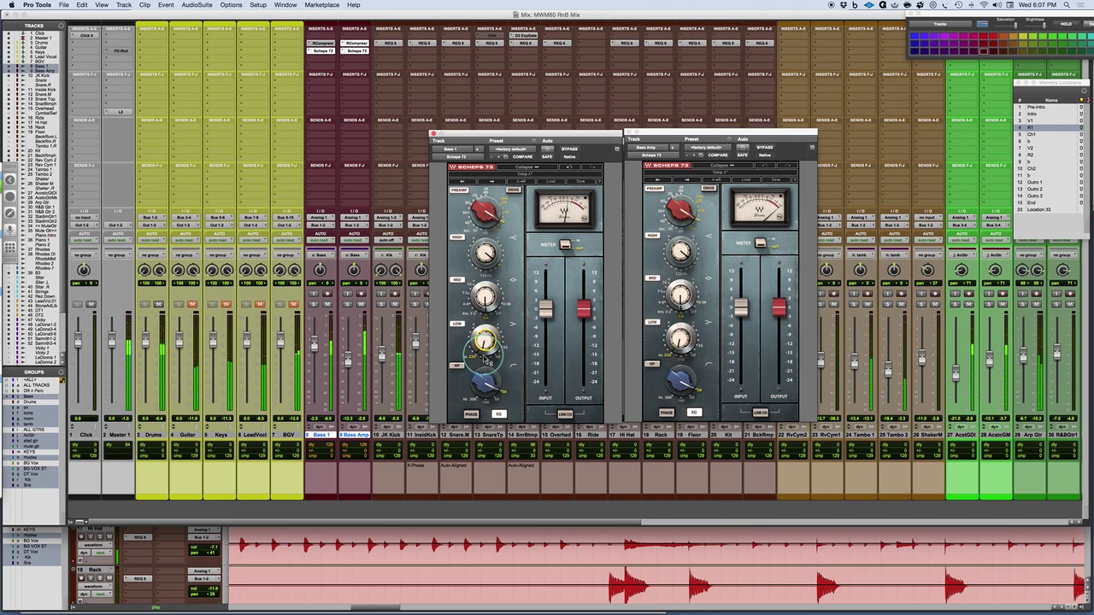
mouse_move(487, 361)
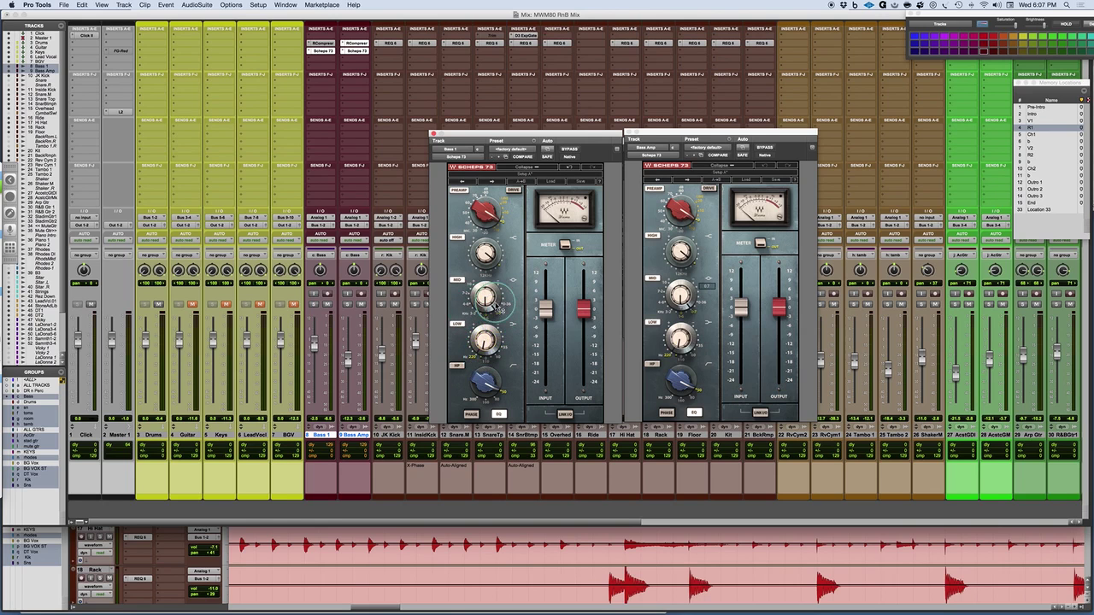
drag(485, 299, 483, 261)
drag(488, 313, 484, 283)
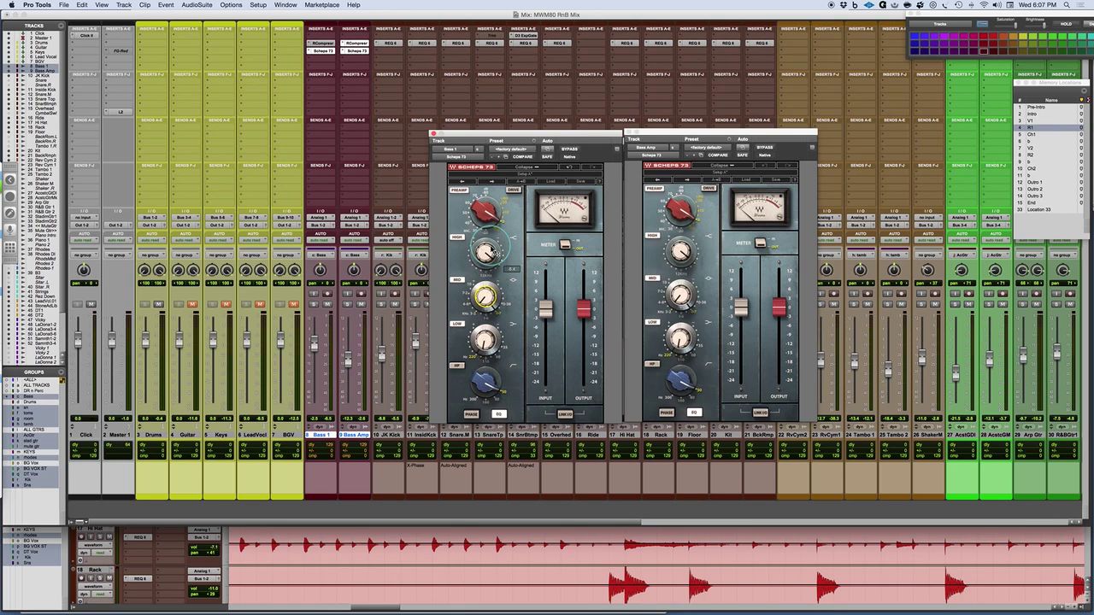
- Fine-tune the mid, low and high band gains of the linked bass EQs during full-mix playback
key(space)
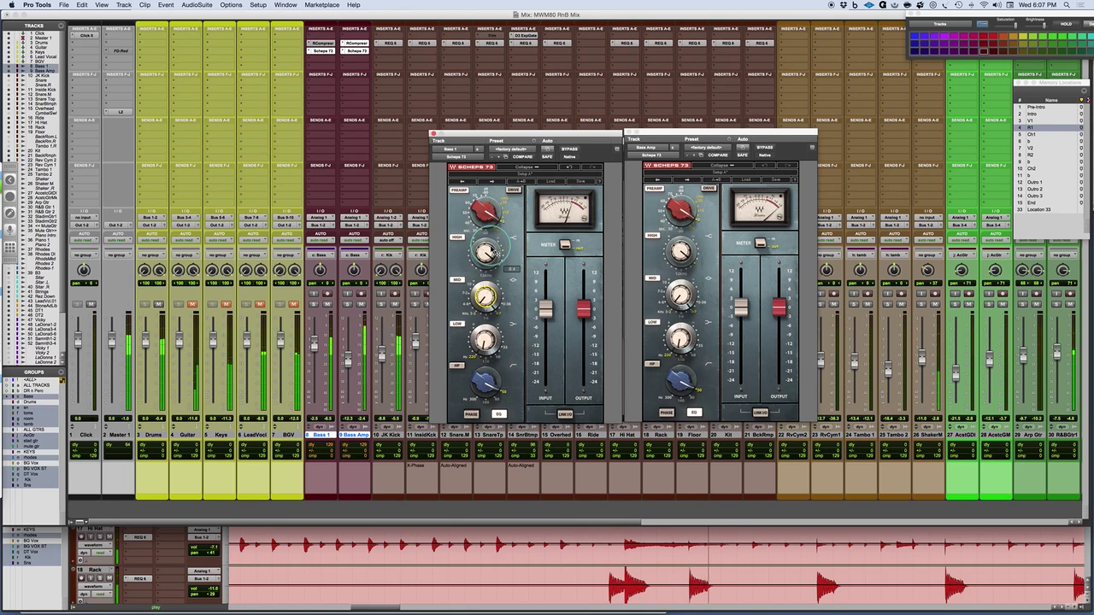
mouse_move(475, 300)
mouse_down()
mouse_move(476, 290)
mouse_move(476, 303)
mouse_up()
drag(476, 345, 476, 340)
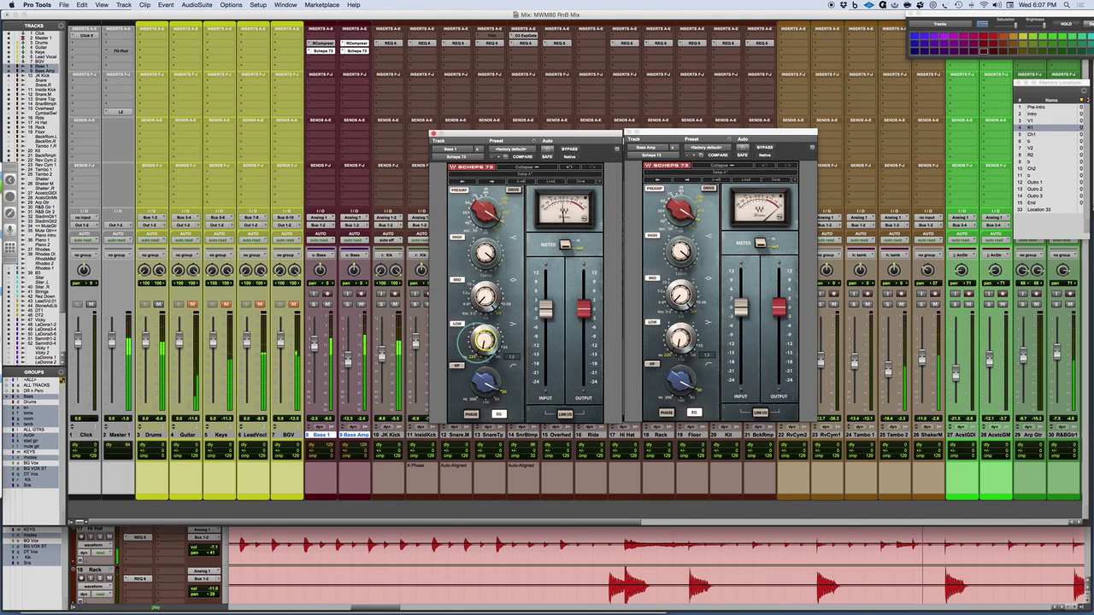
drag(494, 264, 485, 253)
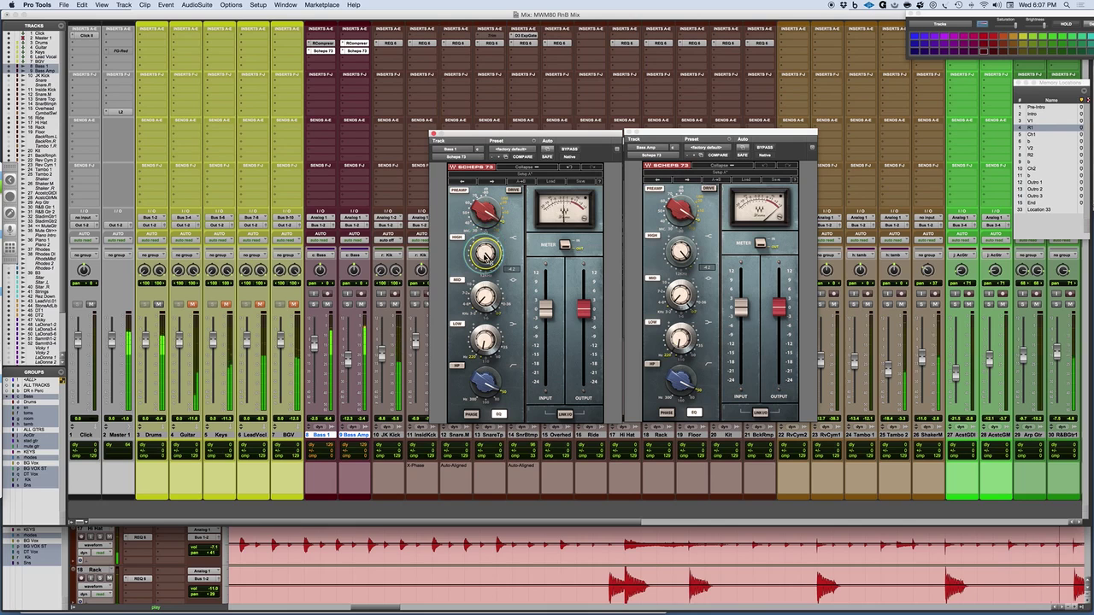
- Compare the bass with and without the linked Scheps 73 EQs in the full mix and fine-tune their mid band
click(567, 150)
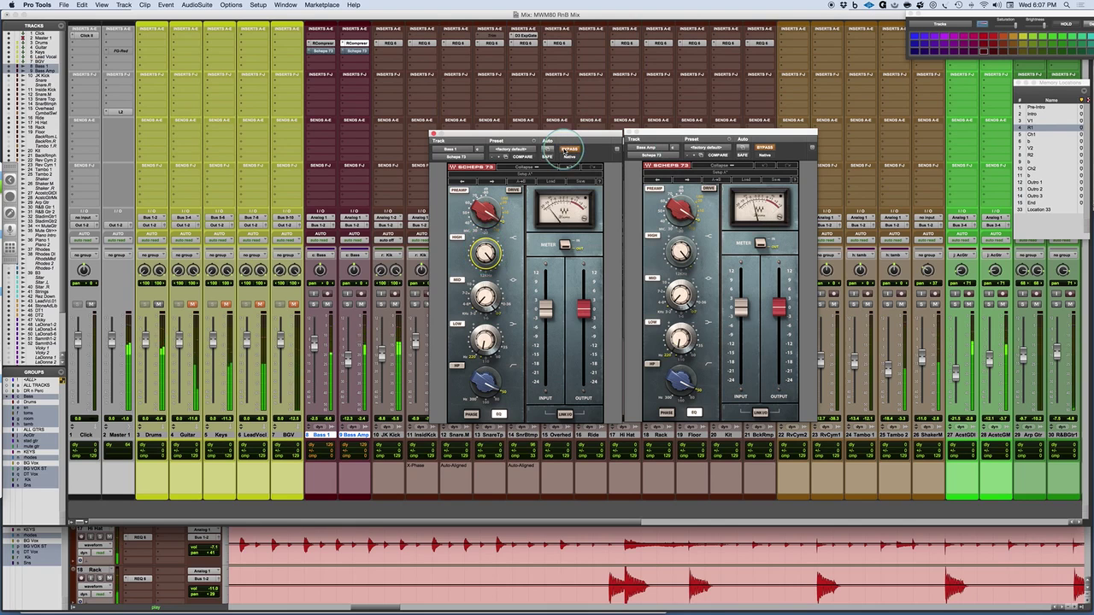
click(566, 151)
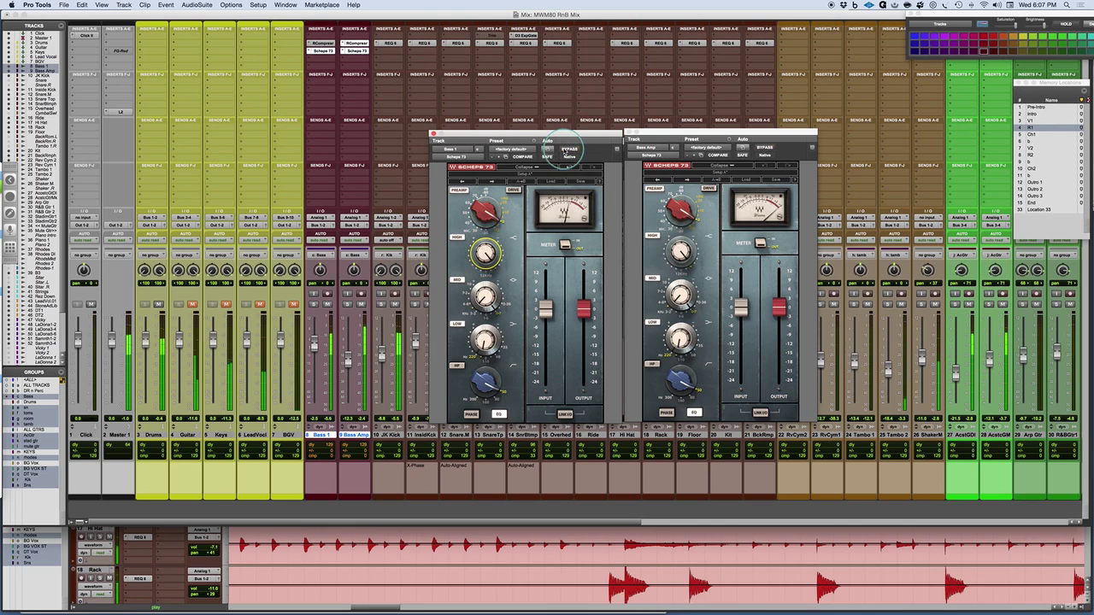
click(479, 341)
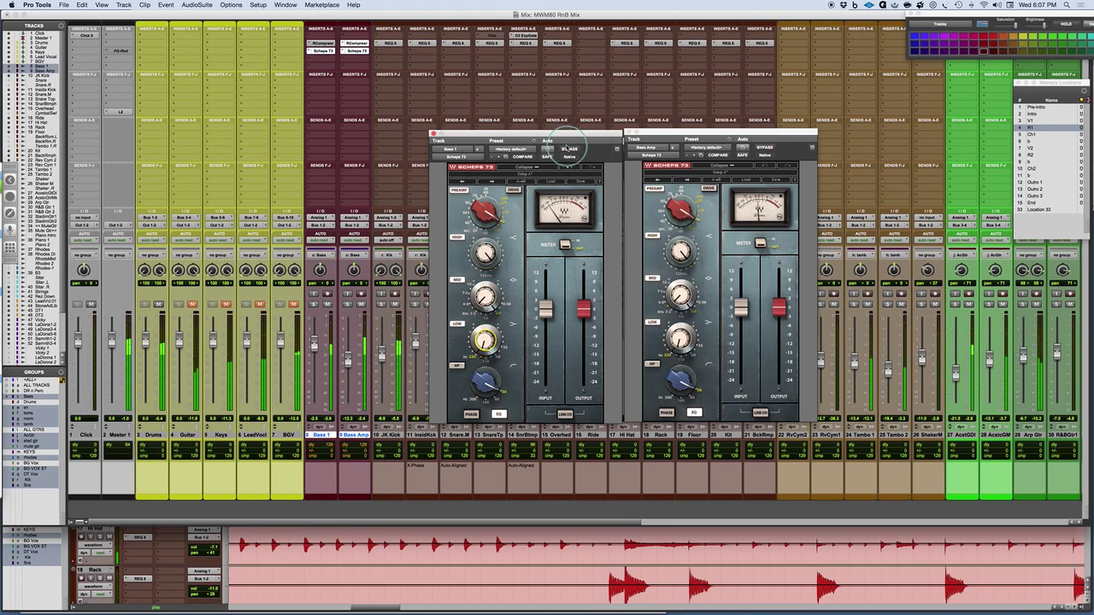
click(568, 151)
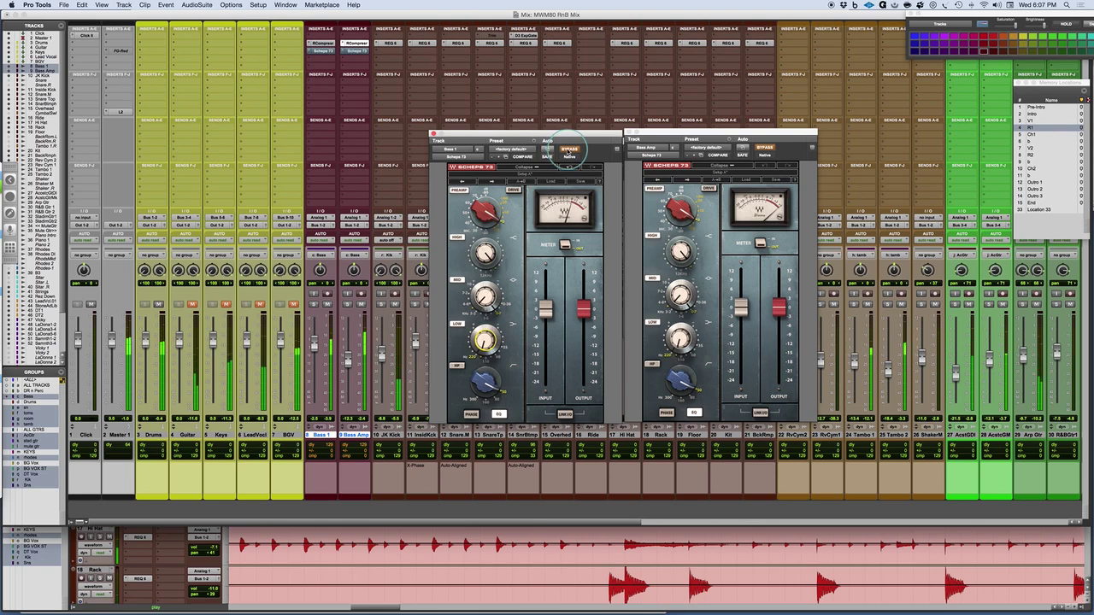
click(568, 150)
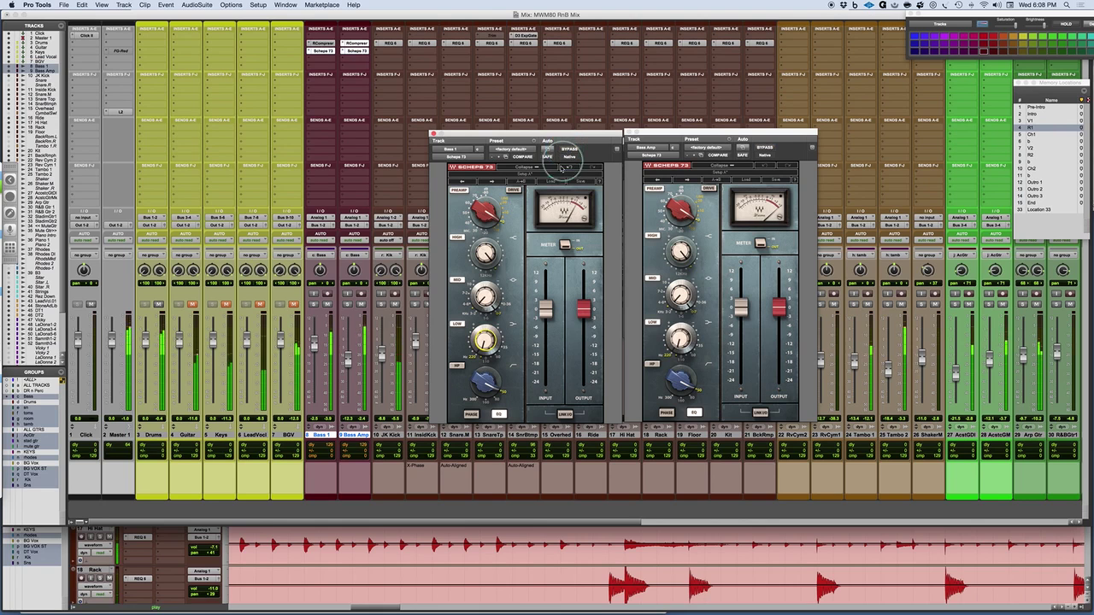
click(567, 150)
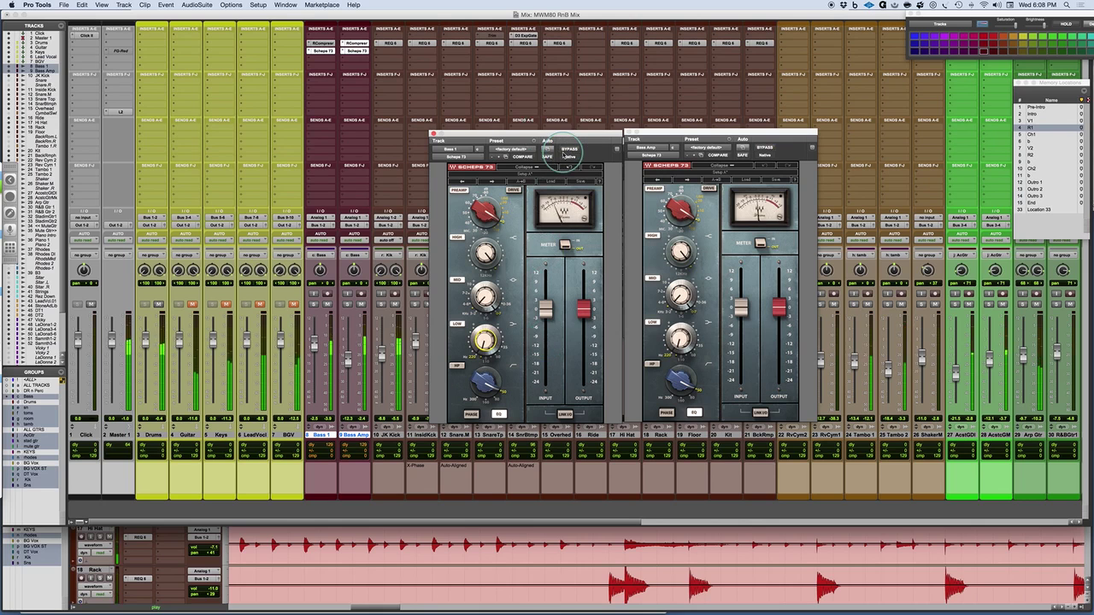
click(567, 150)
click(568, 151)
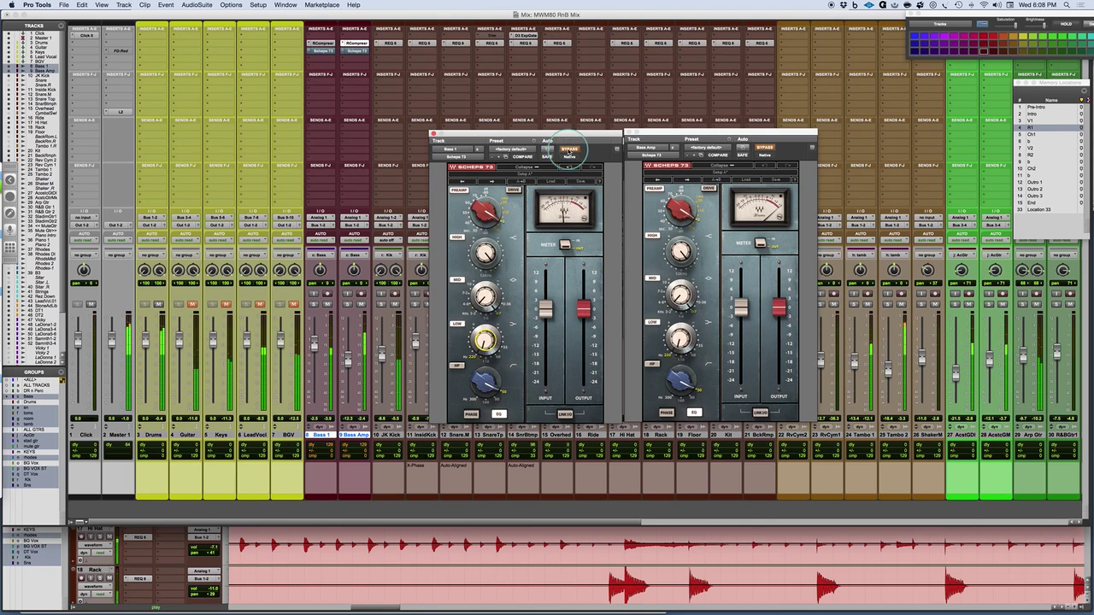
click(569, 151)
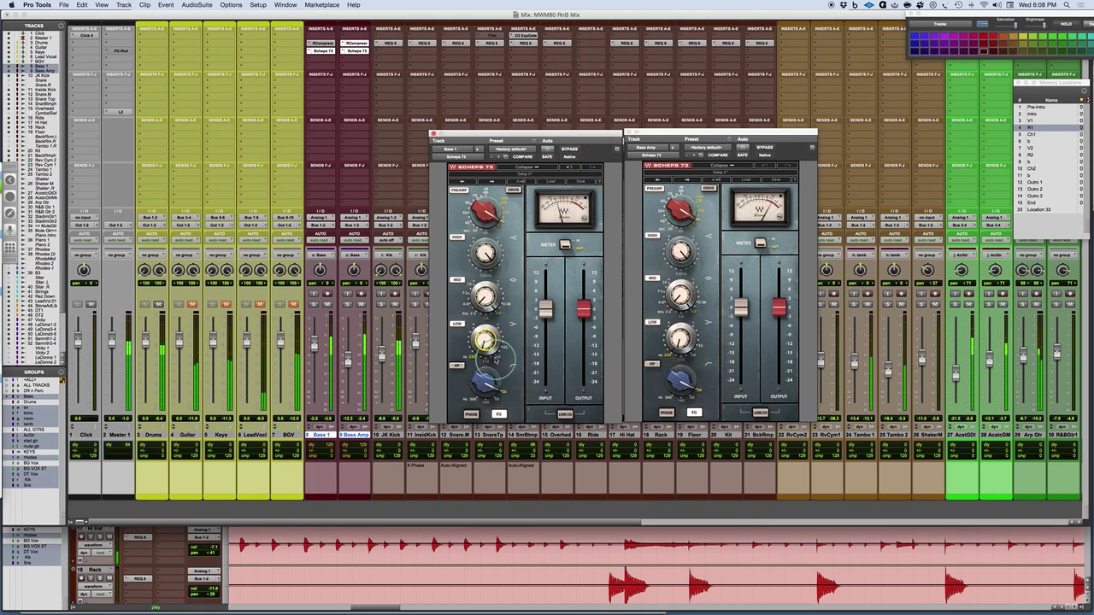
drag(484, 301, 482, 302)
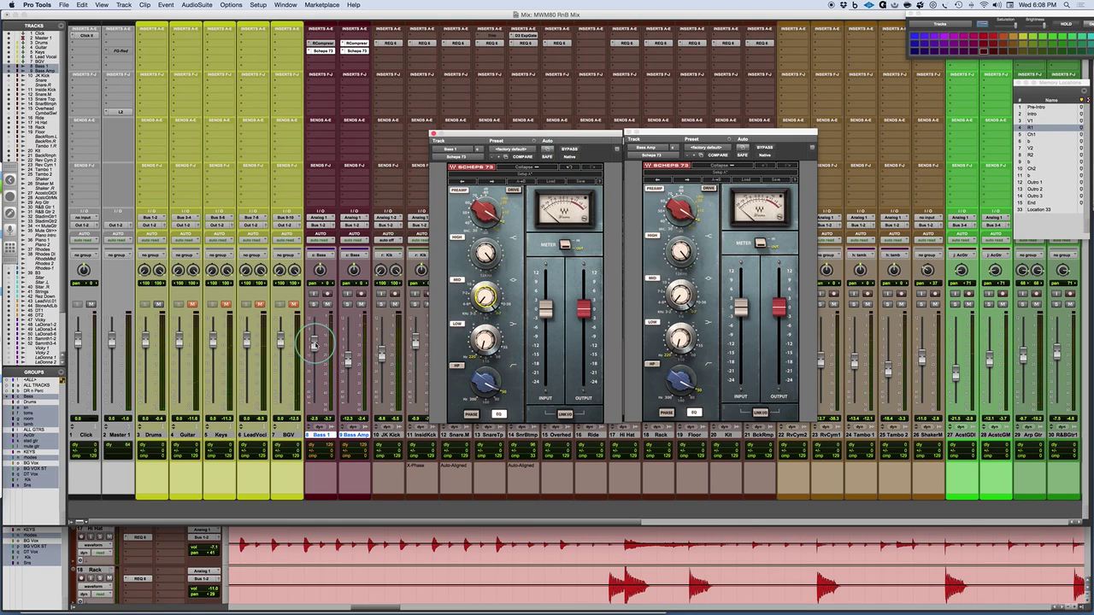
- Trim the Bass 1 fader slightly and compare both basses with and without RCompressor and Scheps 73 during full-mix playback
drag(314, 341, 314, 346)
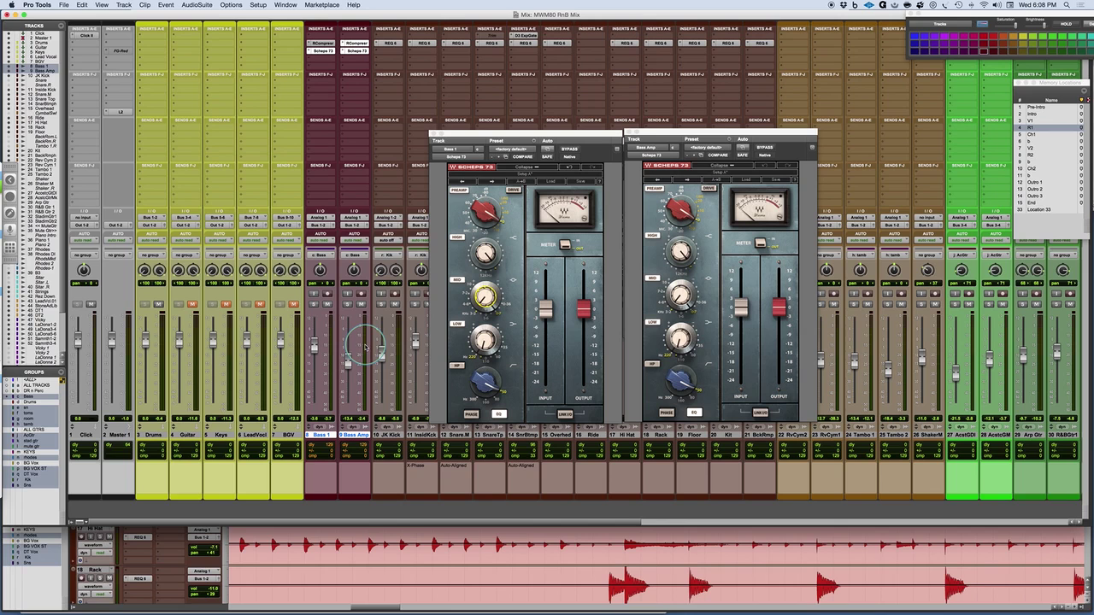
key(space)
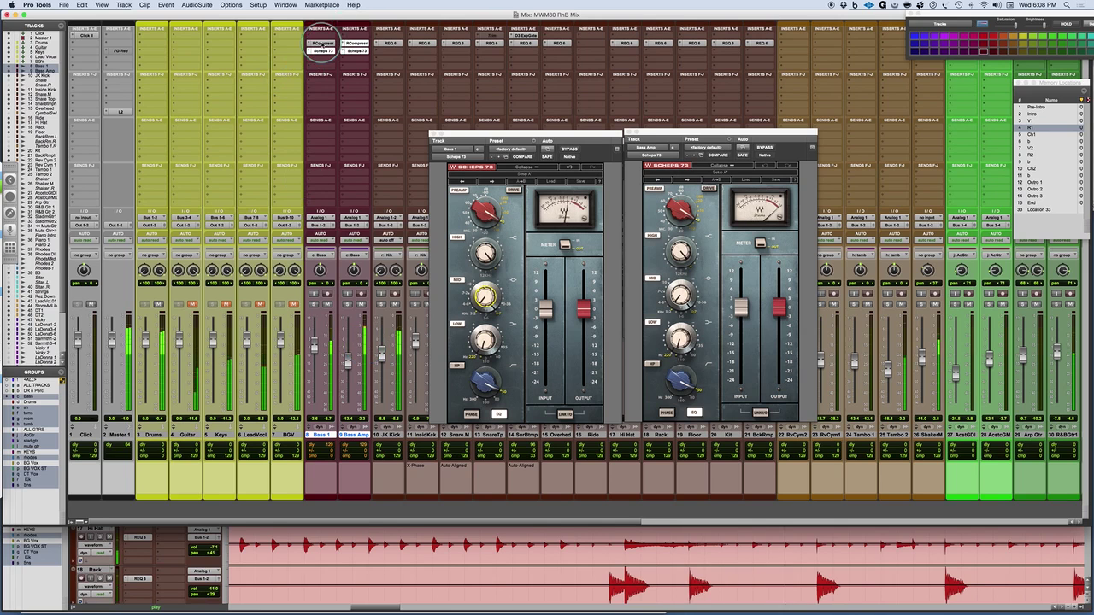
super+click(351, 44)
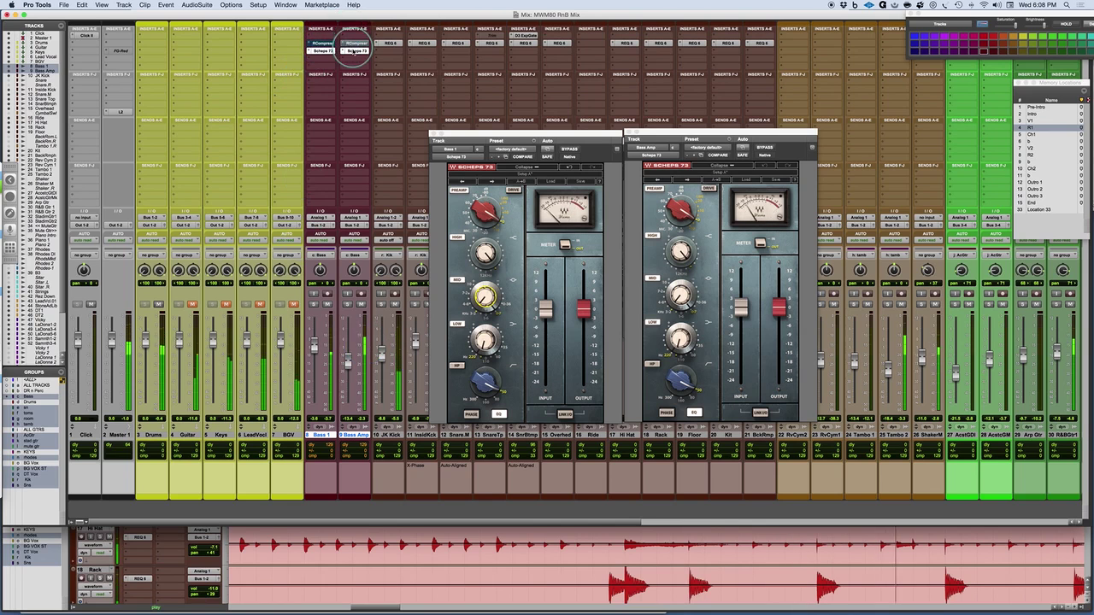
super+click(354, 52)
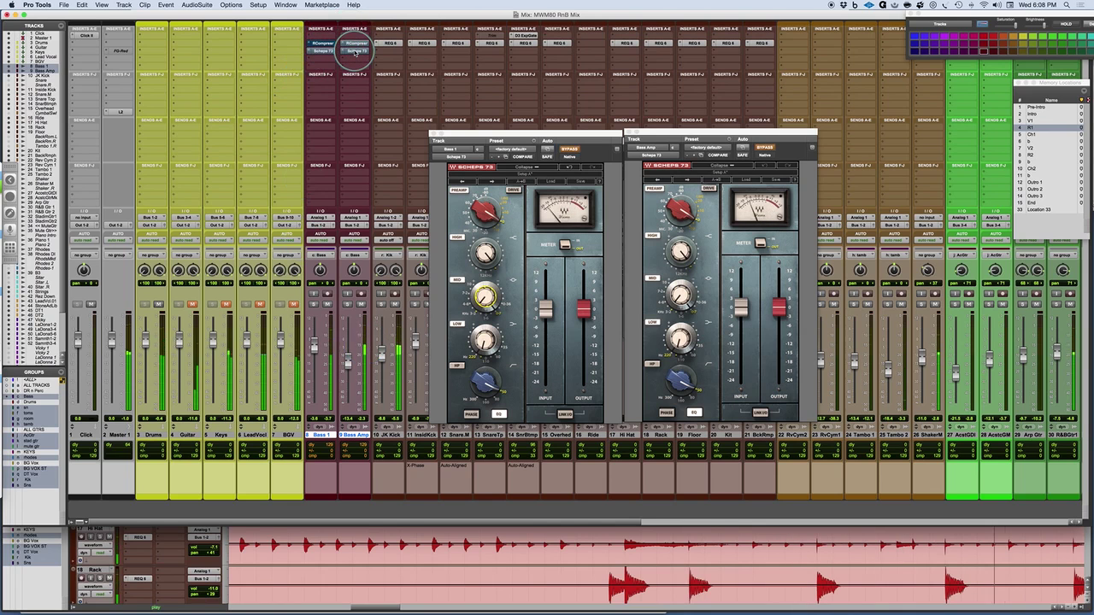
super+click(355, 47)
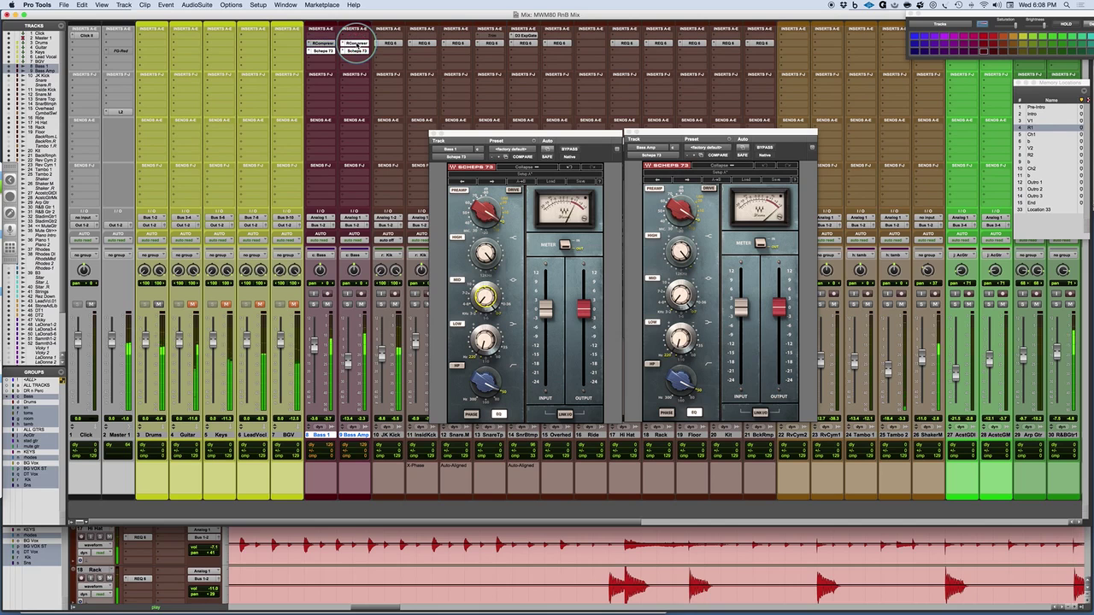
drag(313, 348, 314, 349)
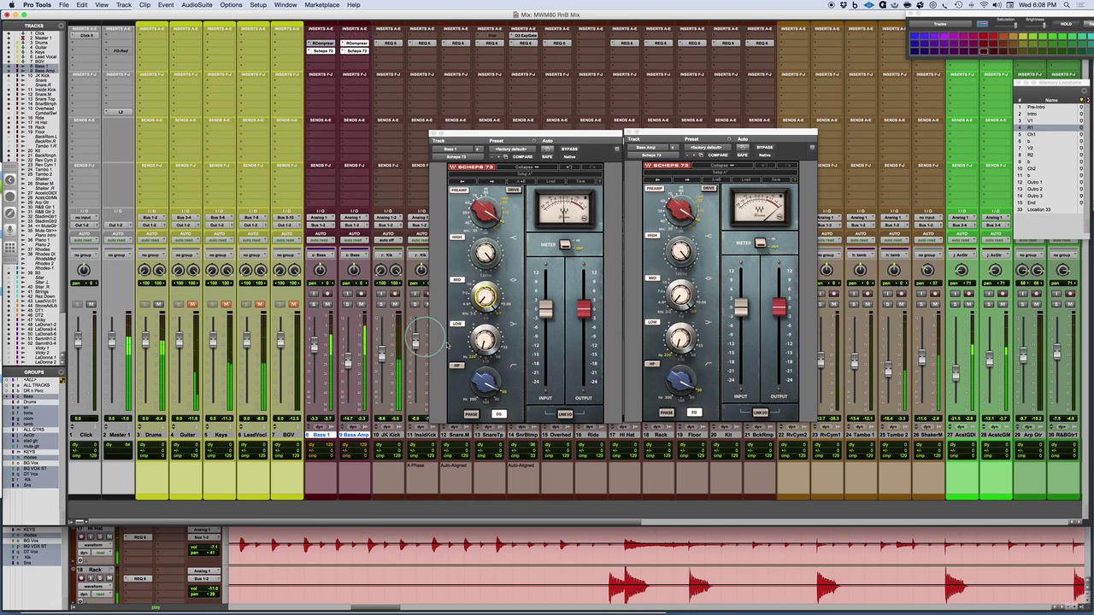
- Lower the output of the linked Scheps 73 EQs slightly, matching levels by bypassing the bass RCompressors and EQs during playback
click(584, 312)
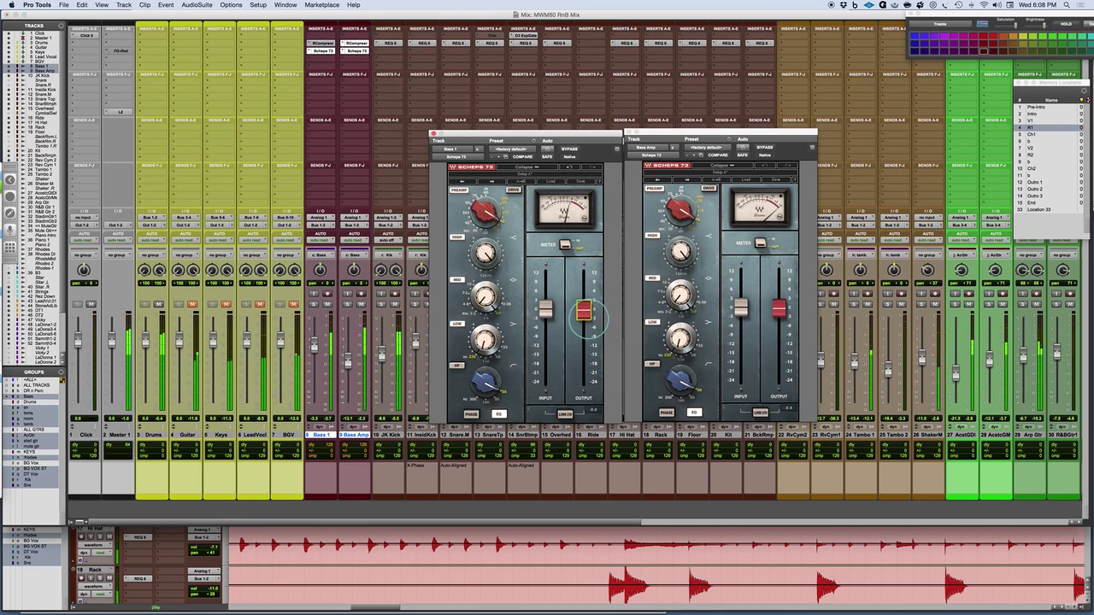
drag(587, 320, 588, 328)
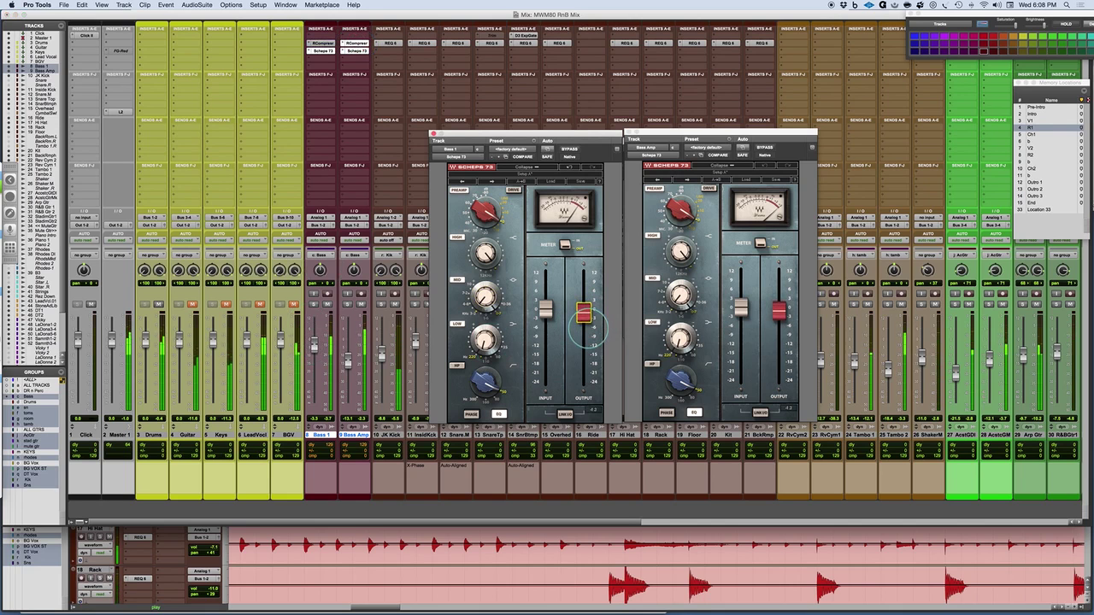
super+click(359, 52)
super+click(357, 44)
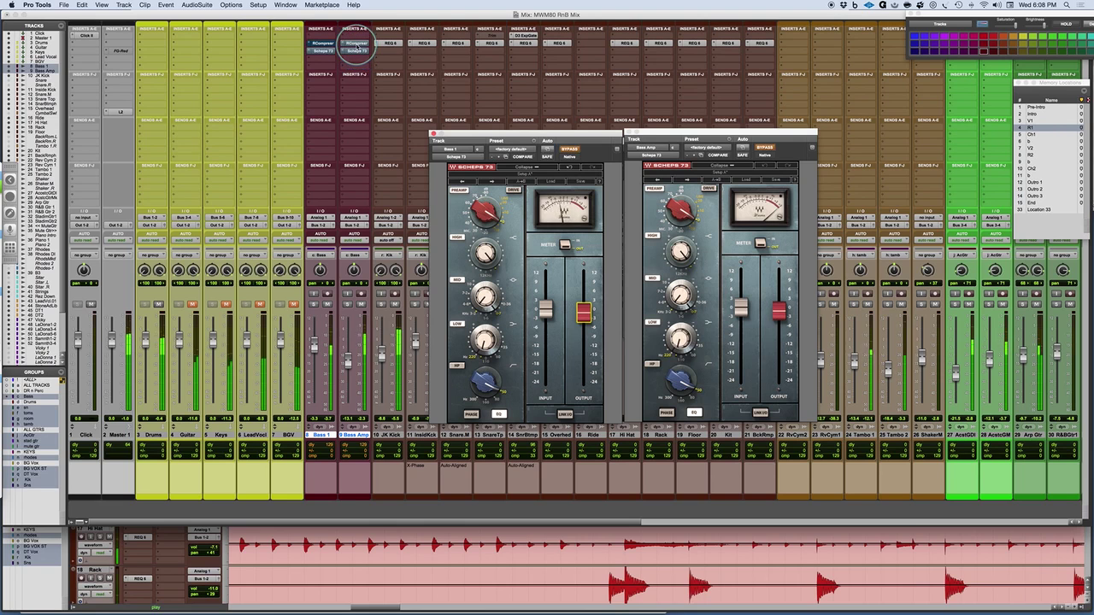
super+click(358, 43)
super+click(358, 52)
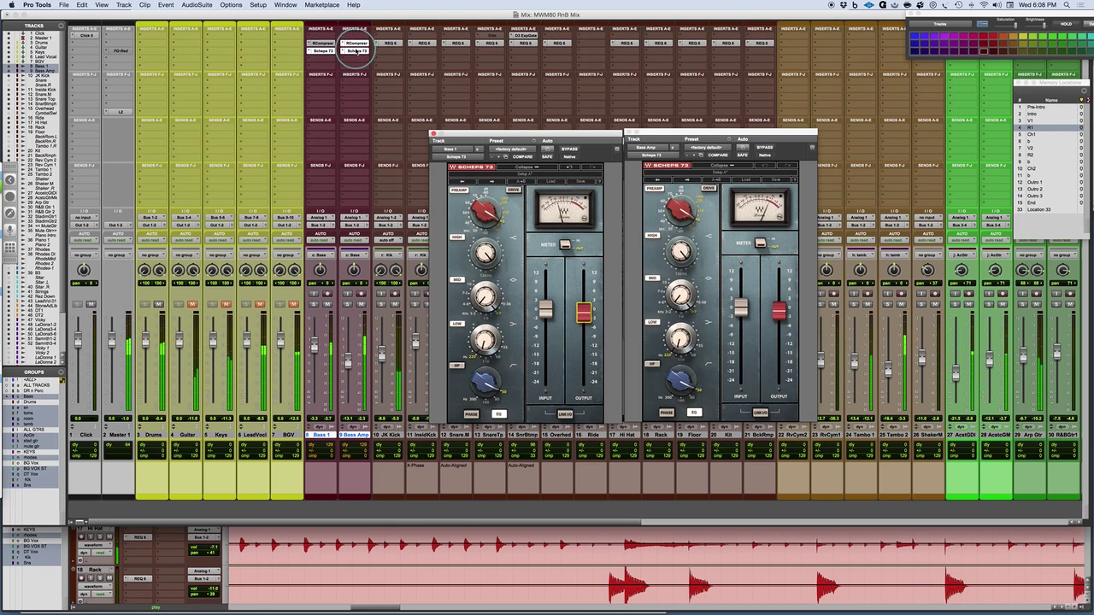
drag(584, 311, 584, 316)
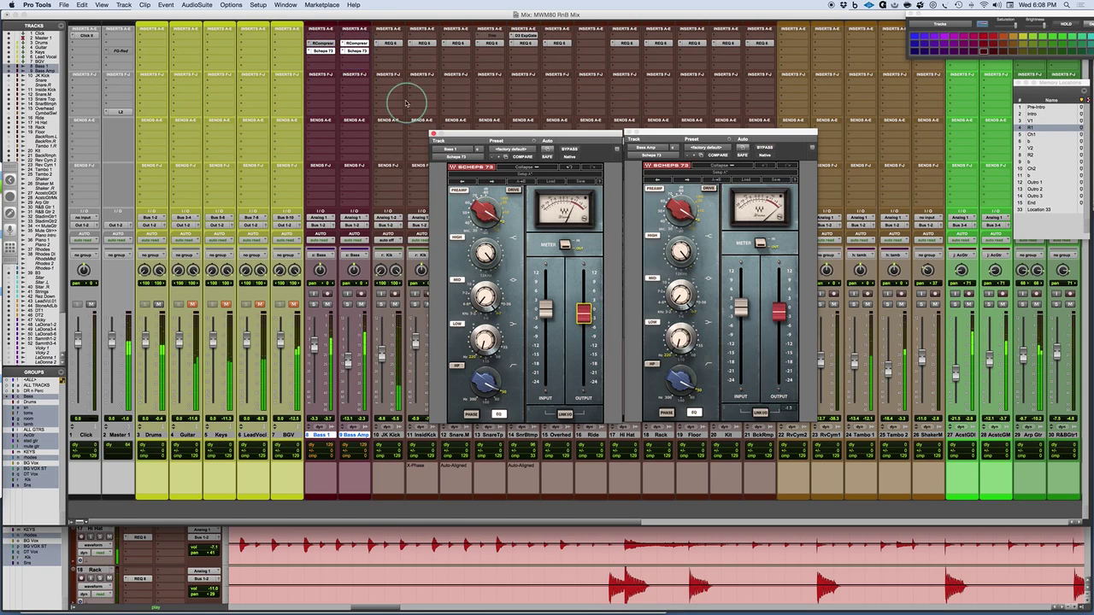
super+click(357, 51)
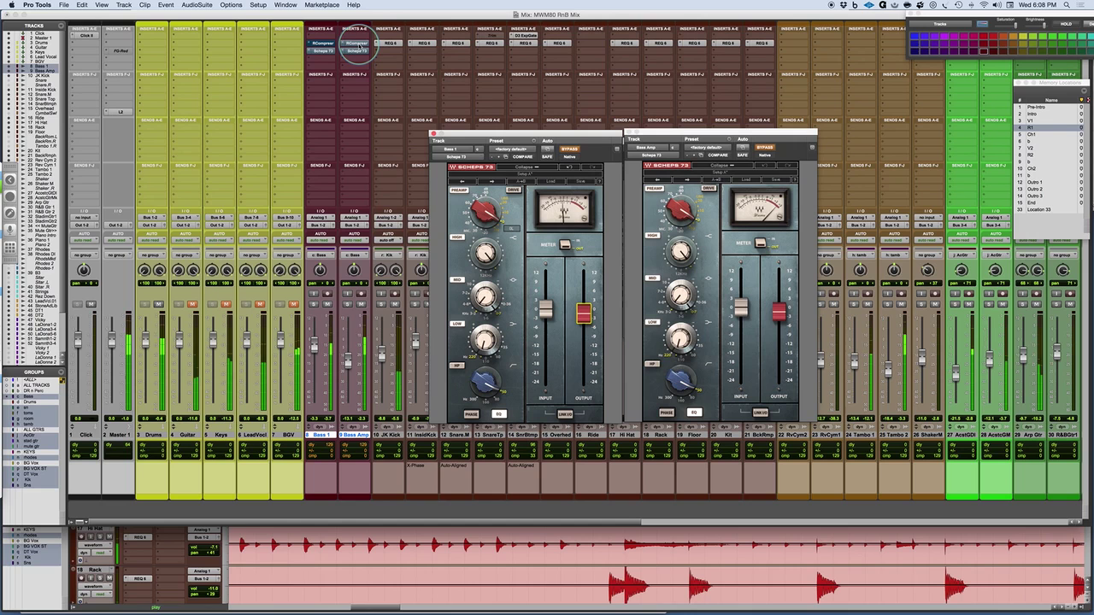
super+click(357, 50)
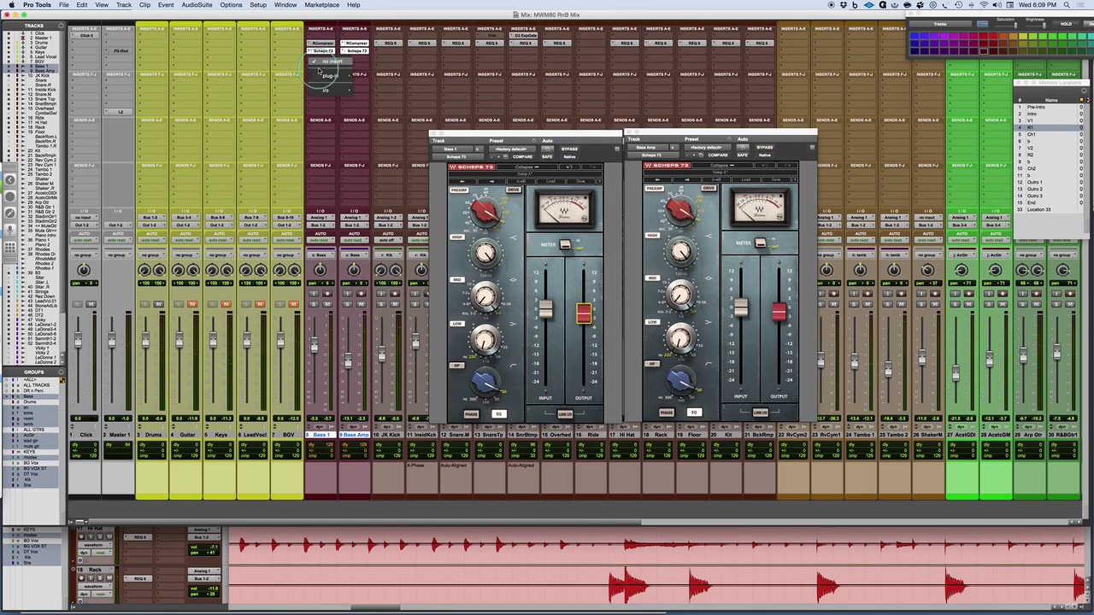
- Insert a CLA-2A (mono) compressor below the Scheps 73 on Bass 1 and copy it to Bass Amp
click(306, 59)
mouse_move(331, 75)
mouse_move(416, 99)
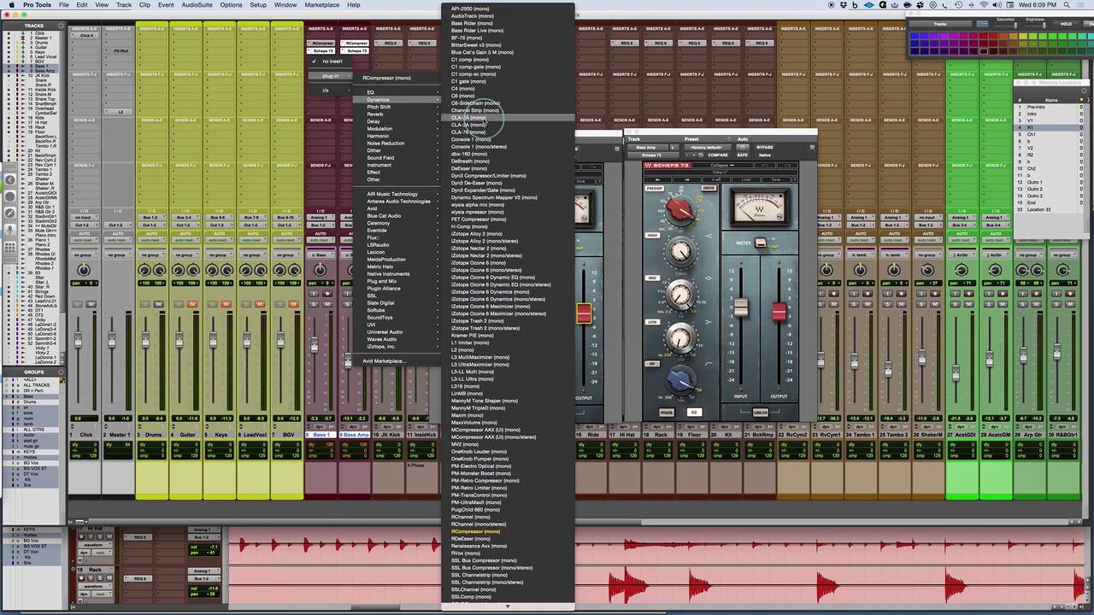
click(475, 120)
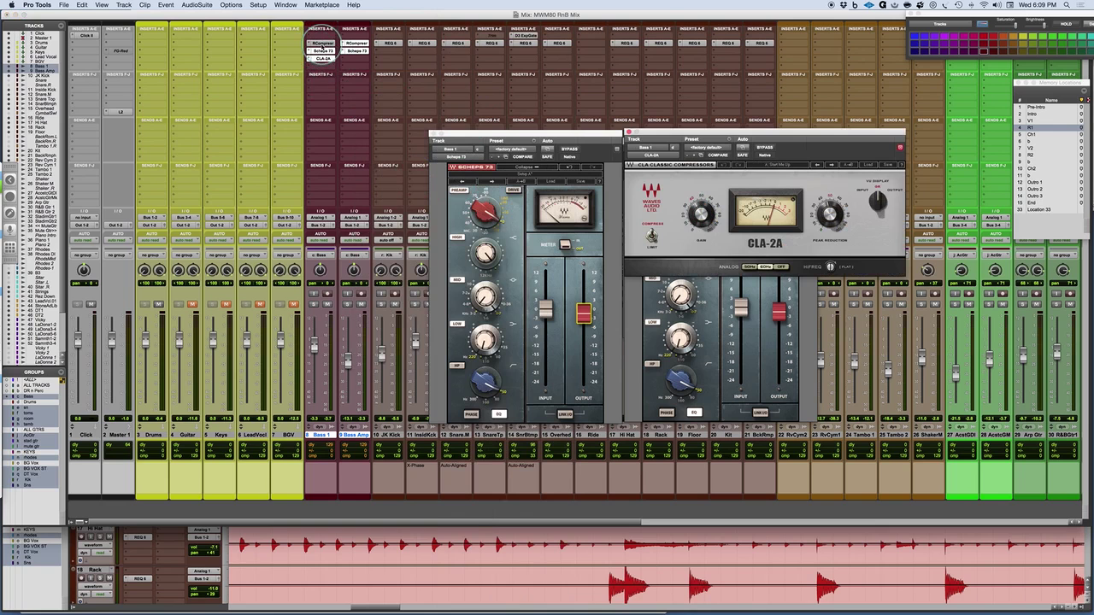
drag(325, 59, 347, 61)
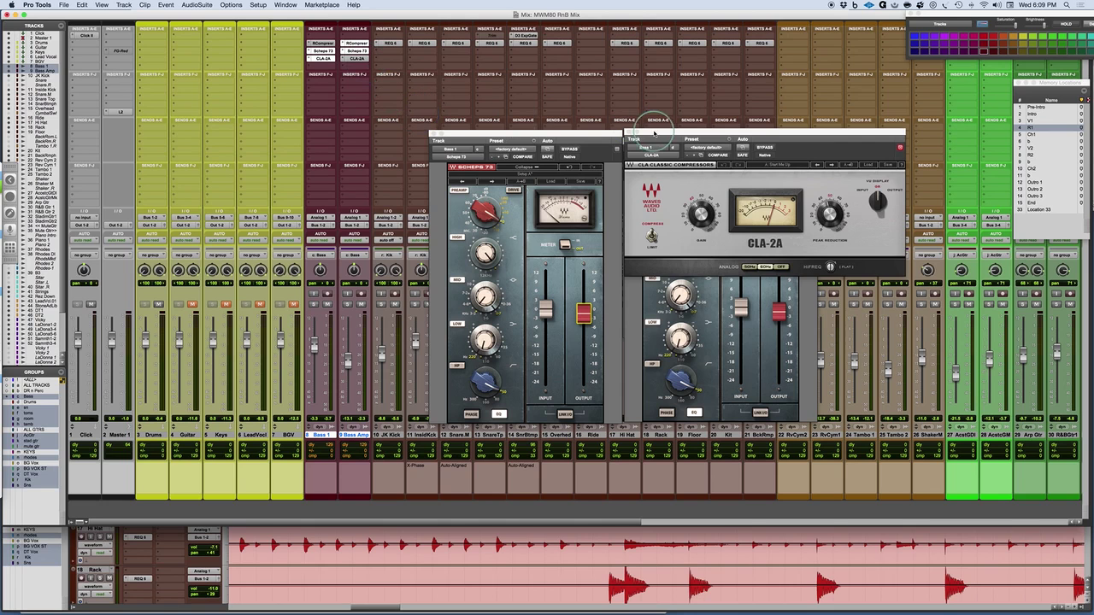
- Open the CLA-2A windows of Bass Amp and Bass 1 and reposition them over the mixer
drag(652, 132, 466, 135)
click(355, 58)
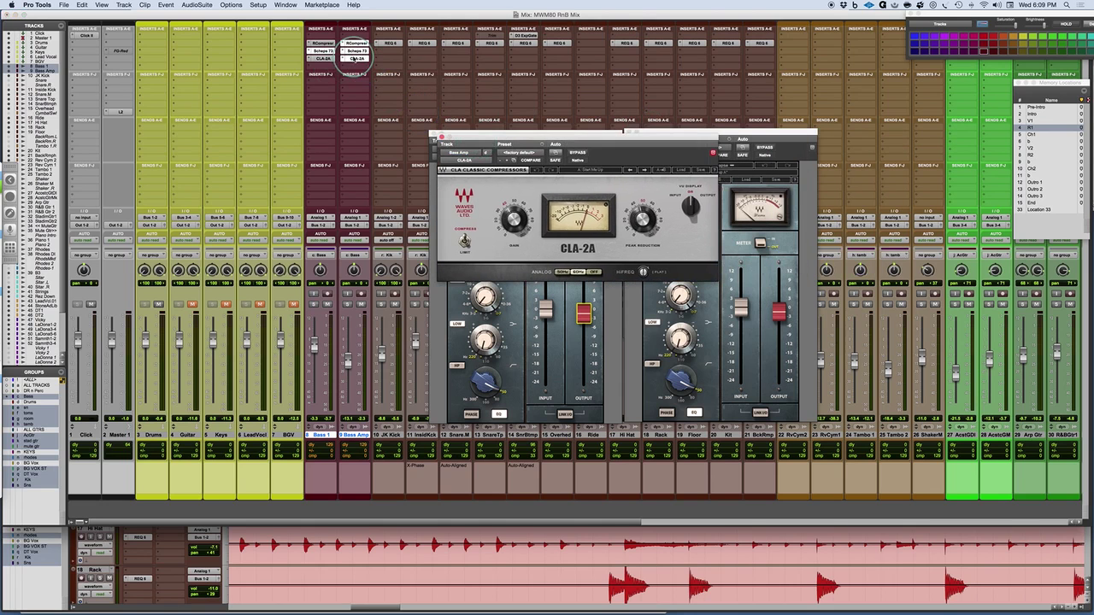
mouse_move(501, 136)
mouse_down()
mouse_move(742, 147)
mouse_move(506, 137)
mouse_up()
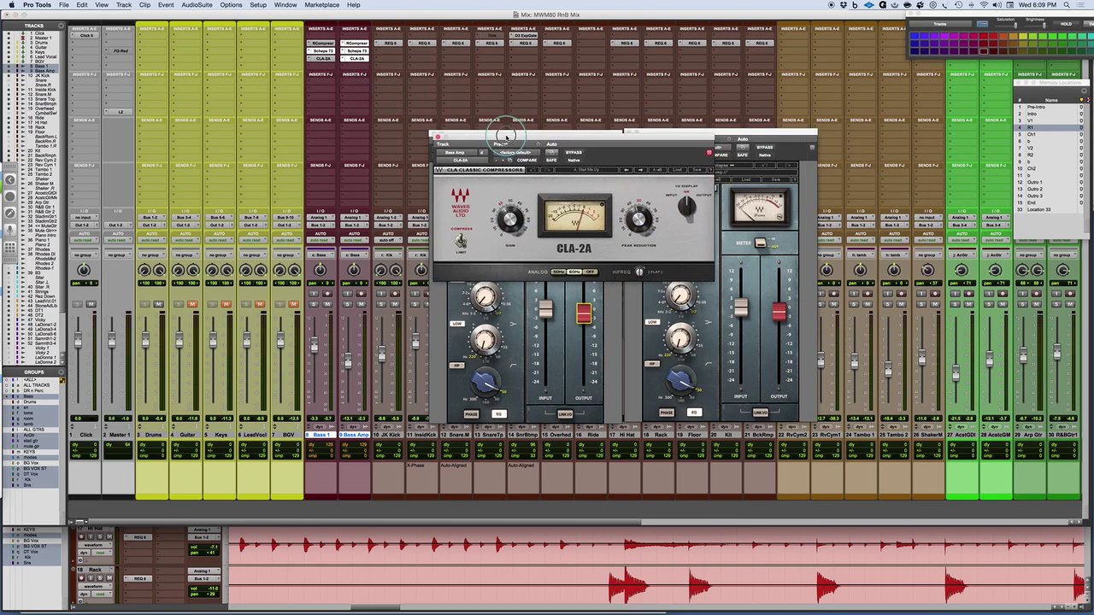
click(323, 58)
drag(488, 143, 464, 136)
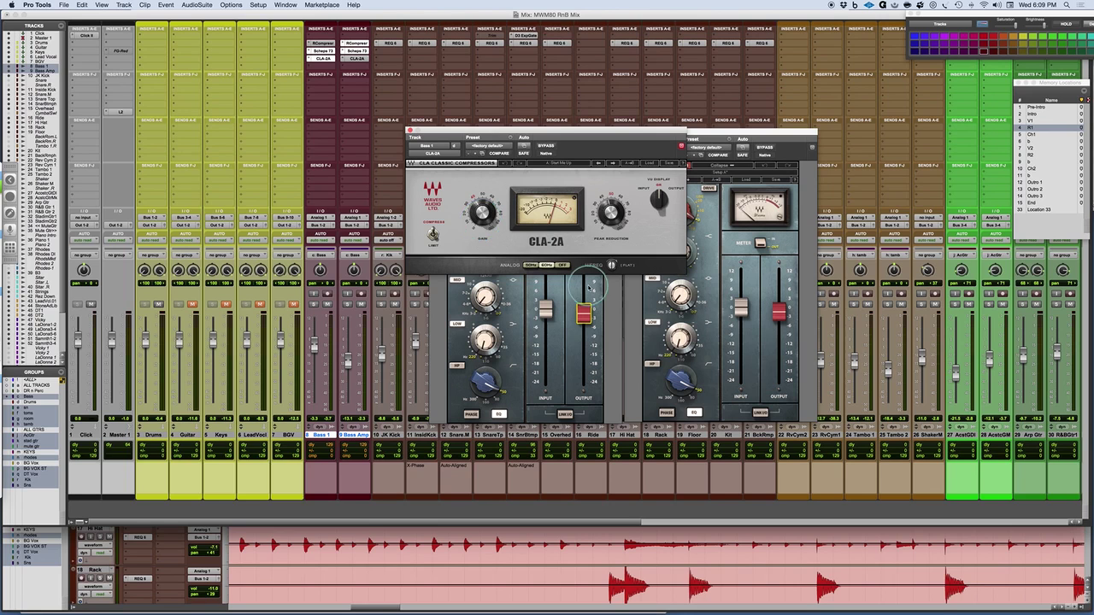
- Turn off the analog modelling on the linked CLA-2A compressors and try their HiFreq control
click(562, 264)
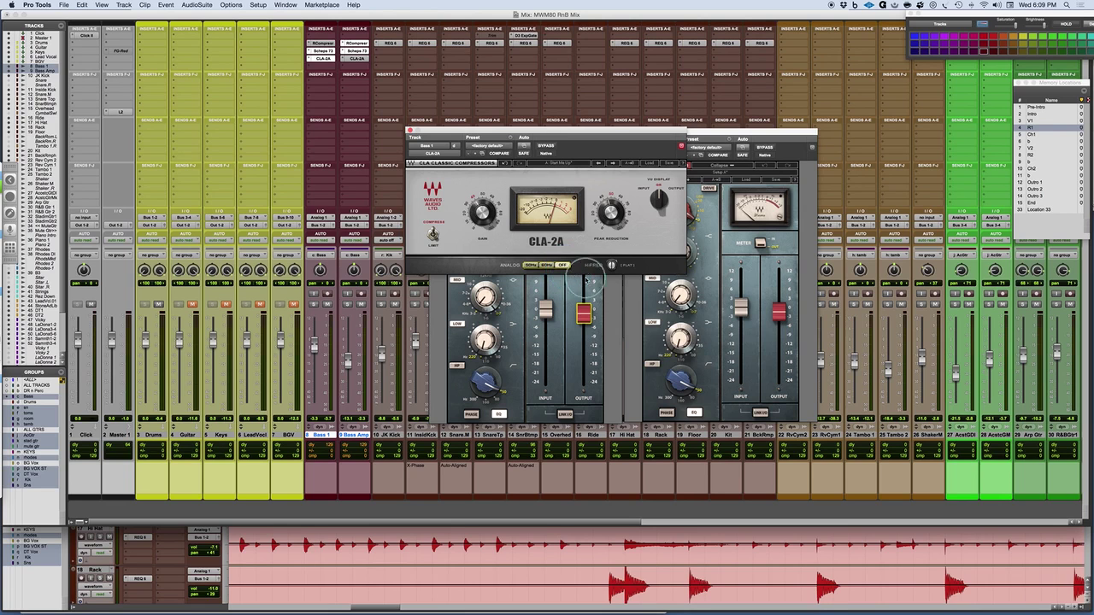
click(610, 266)
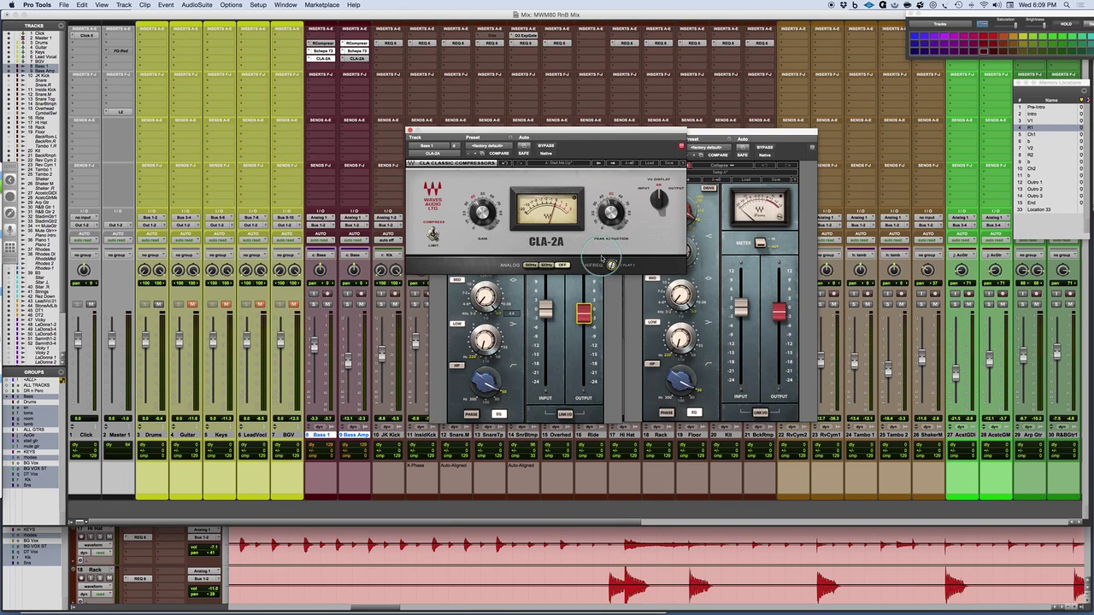
click(612, 269)
mouse_move(610, 266)
- Play the full mix, adjust the linked CLA-2A peak reduction, and place the Bass Amp CLA-2A window beside Bass 1's
key(space)
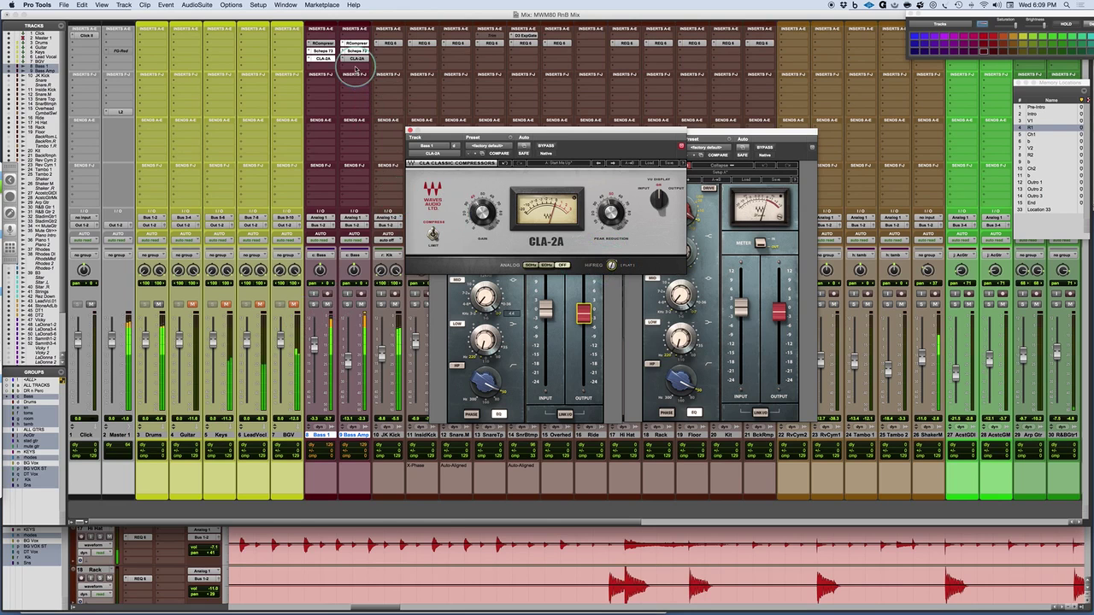
drag(613, 219, 612, 214)
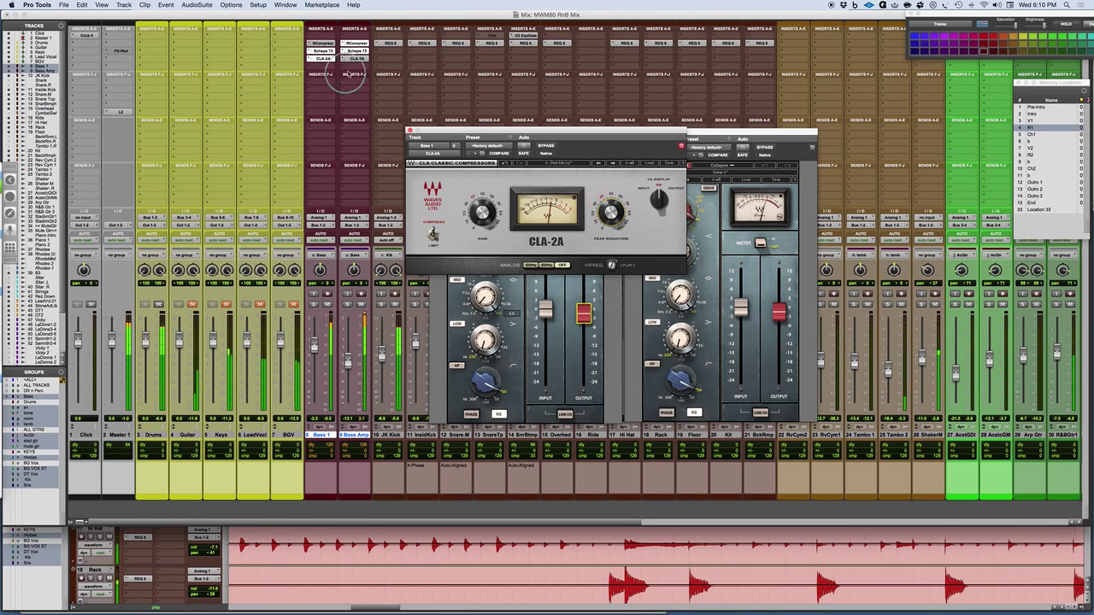
click(356, 59)
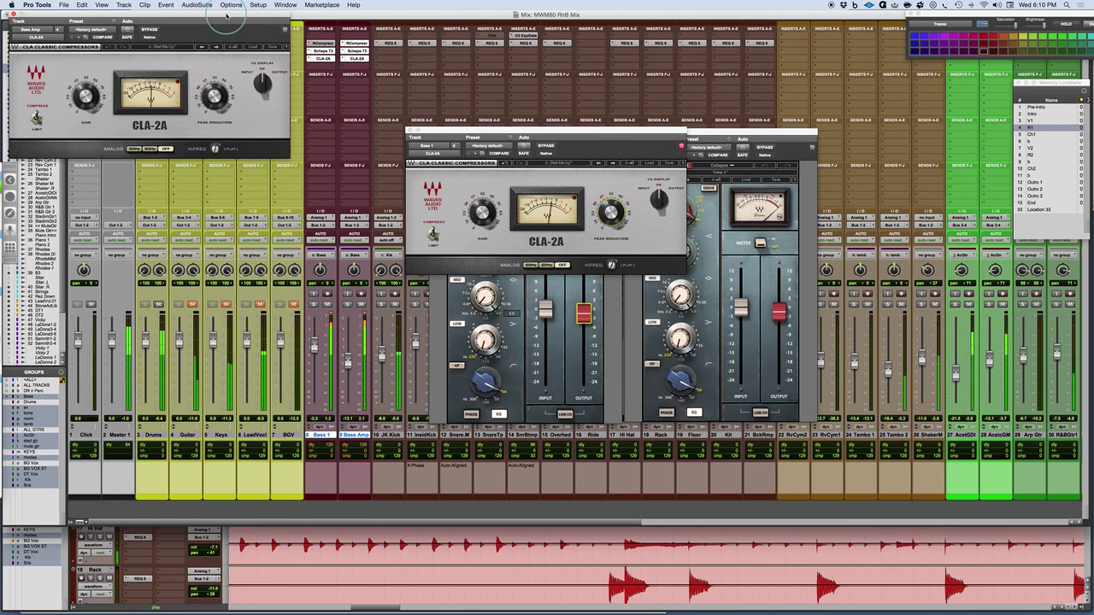
drag(223, 15, 937, 122)
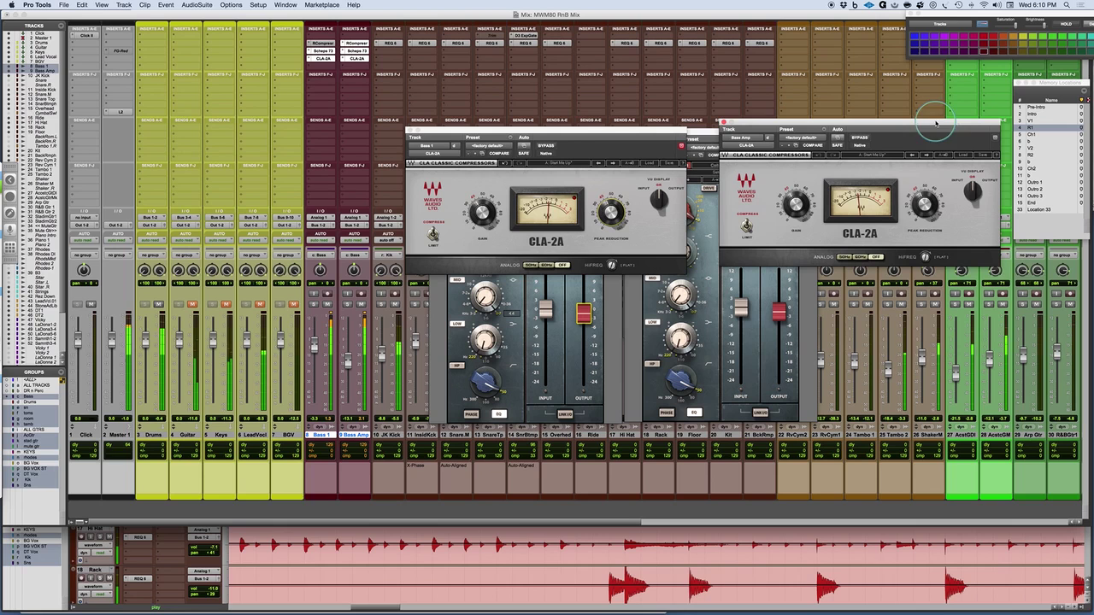
- Compare the basses with and without the Scheps 73 EQs and readjust the peak reduction on the linked CLA-2As
click(357, 51)
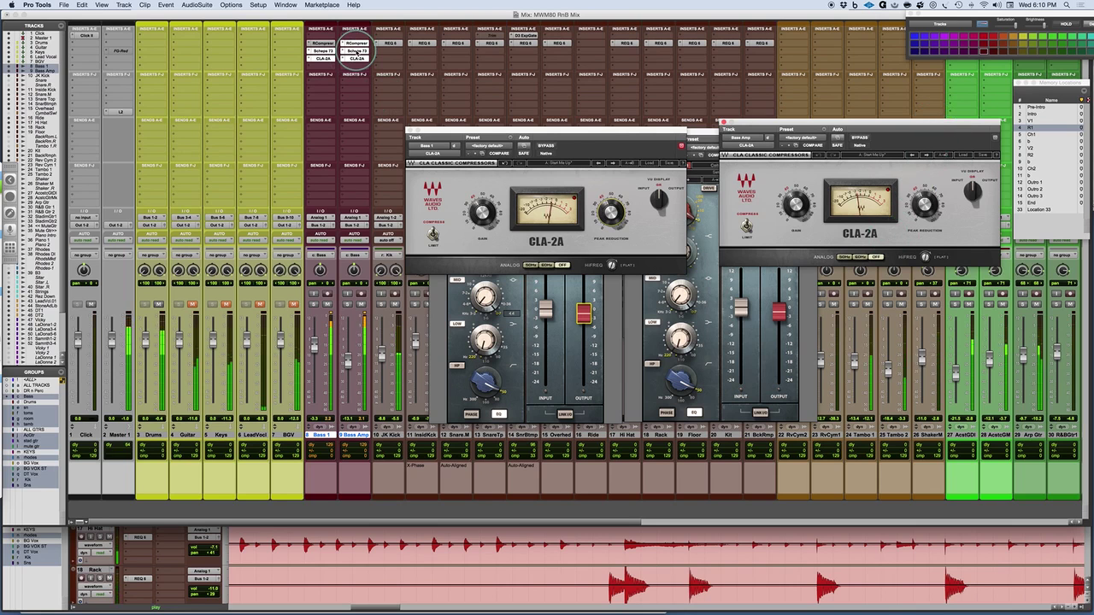
super+click(356, 52)
super+click(356, 52)
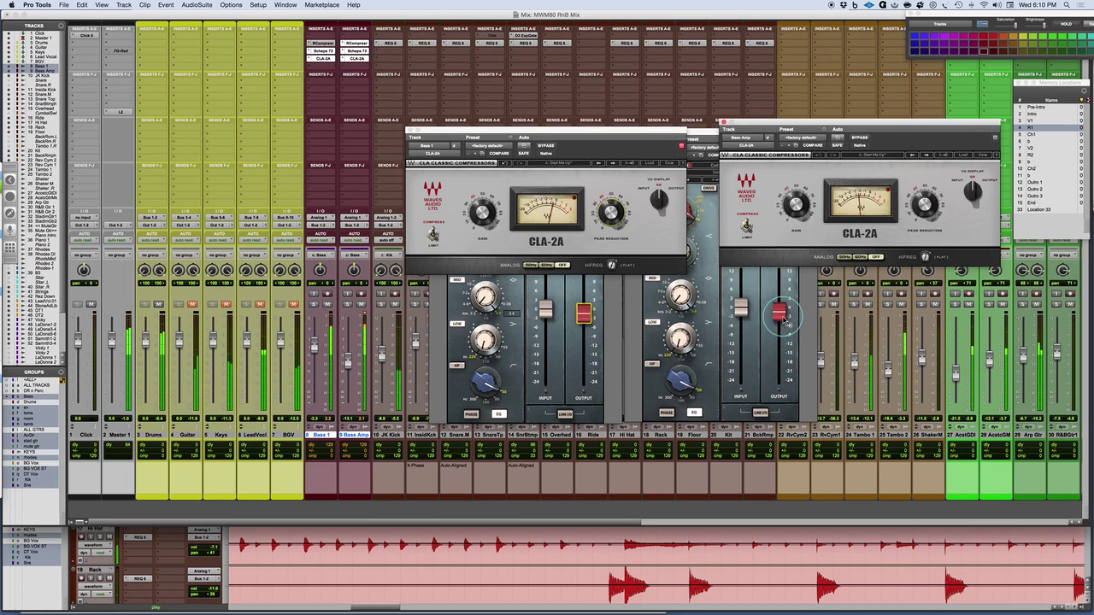
drag(925, 210, 925, 202)
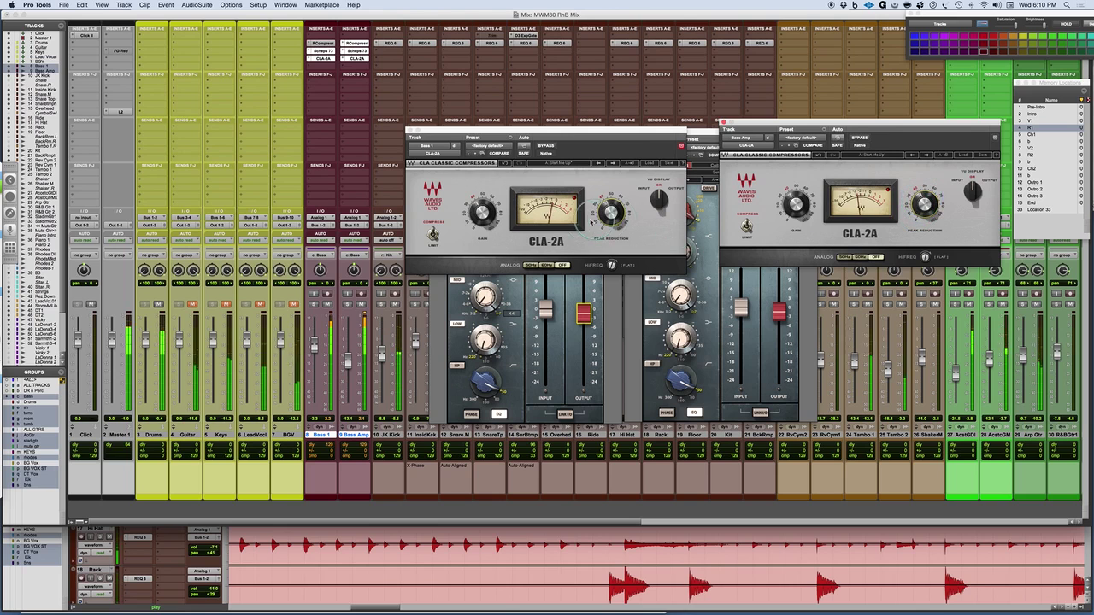
click(608, 214)
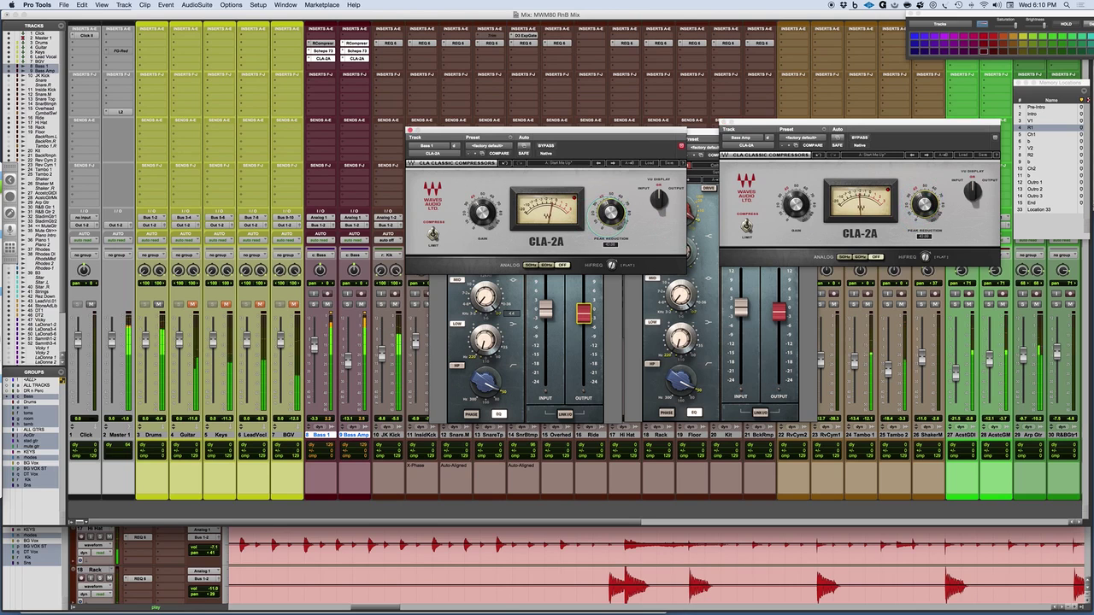
- Lower the gain on the linked CLA-2As, comparing against the bypassed bass sound to match levels
drag(482, 213, 481, 236)
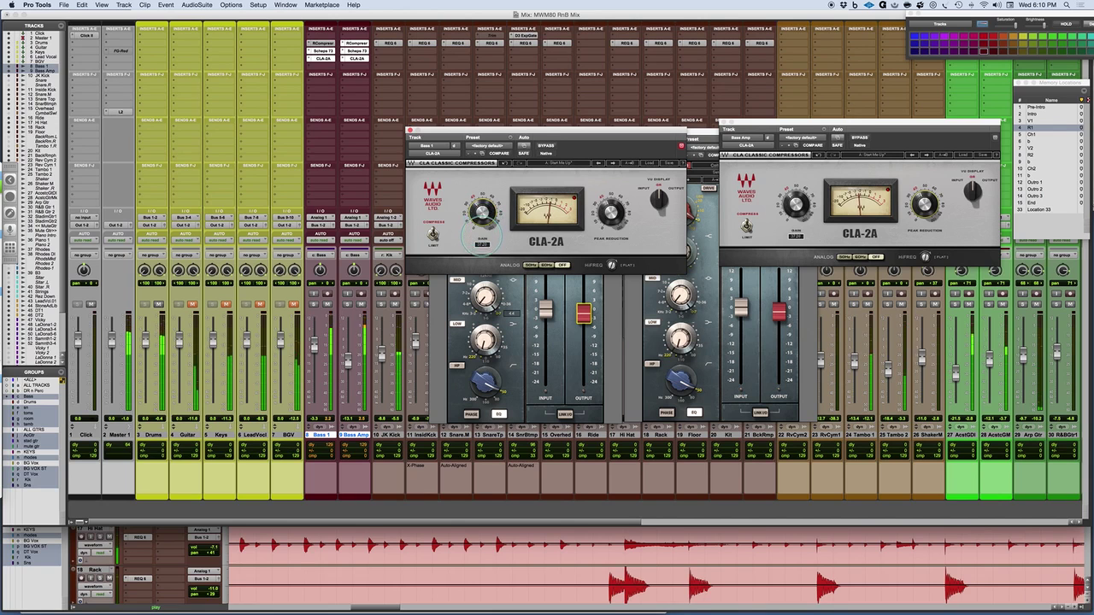
click(545, 145)
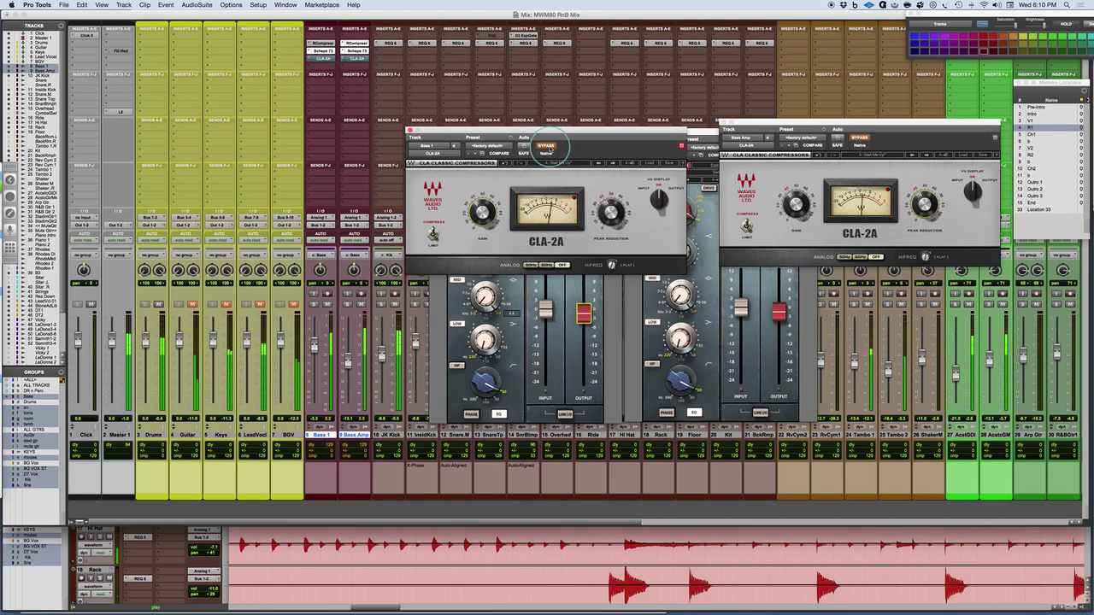
click(545, 145)
drag(481, 212, 482, 222)
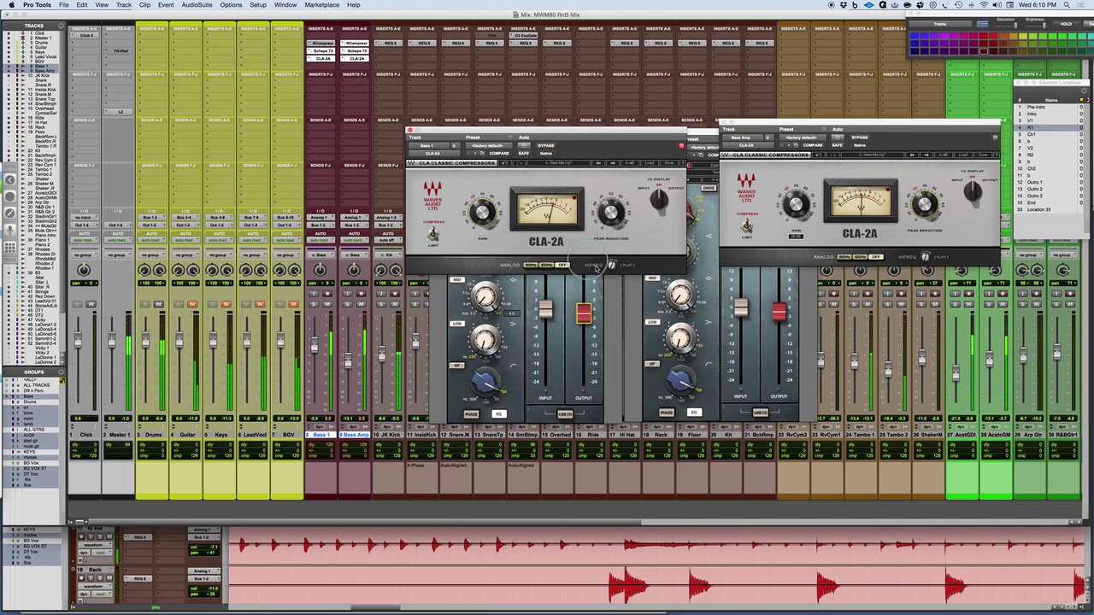
- Try the HiFreq control and fine-tune the peak reduction on the linked CLA-2As by ear during full-mix playback
drag(612, 265, 612, 275)
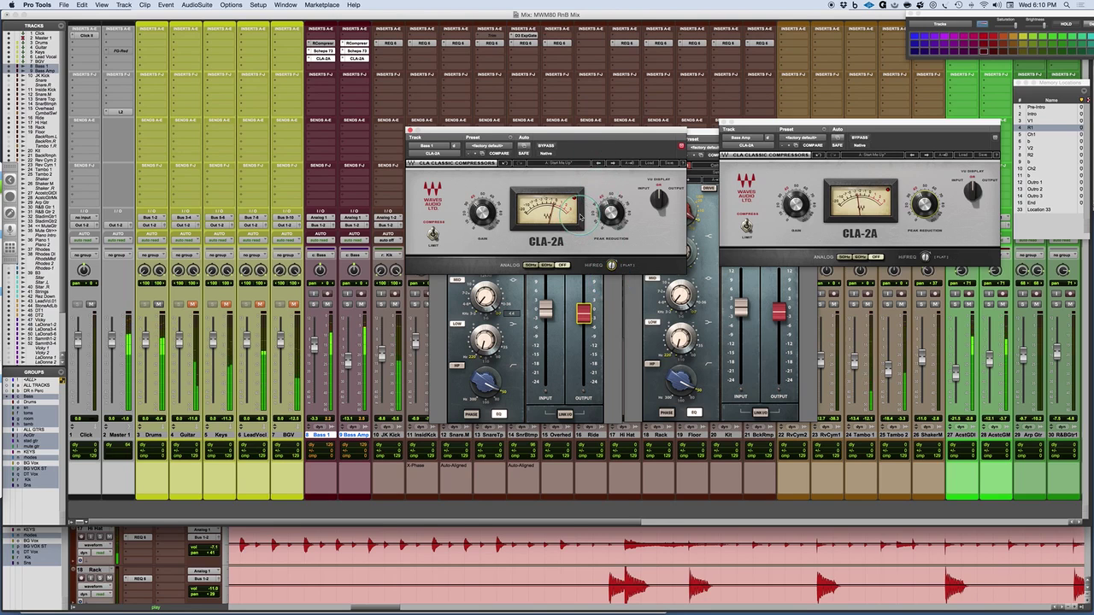
drag(609, 219, 616, 223)
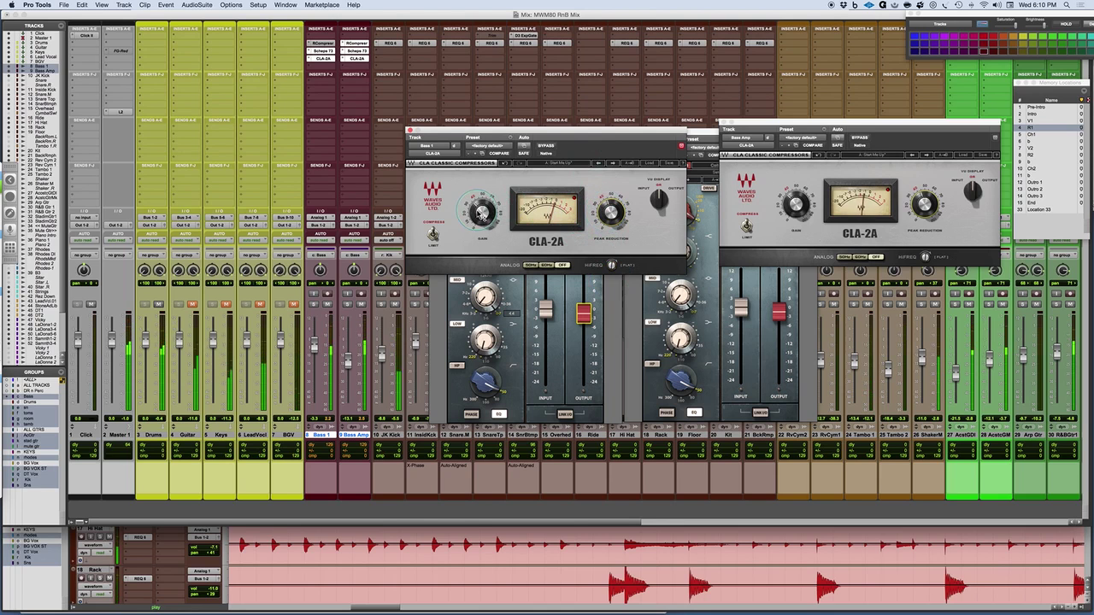
drag(611, 212, 612, 206)
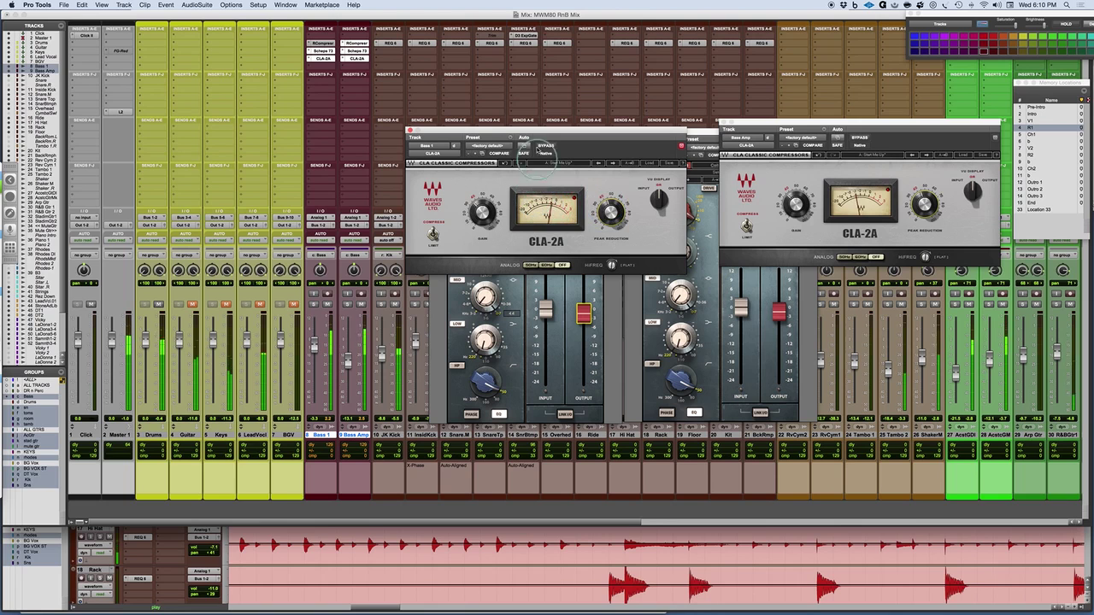
- Fine-tune the gain on the linked CLA-2As against the bypassed bass sound in the mix and save the session
click(546, 145)
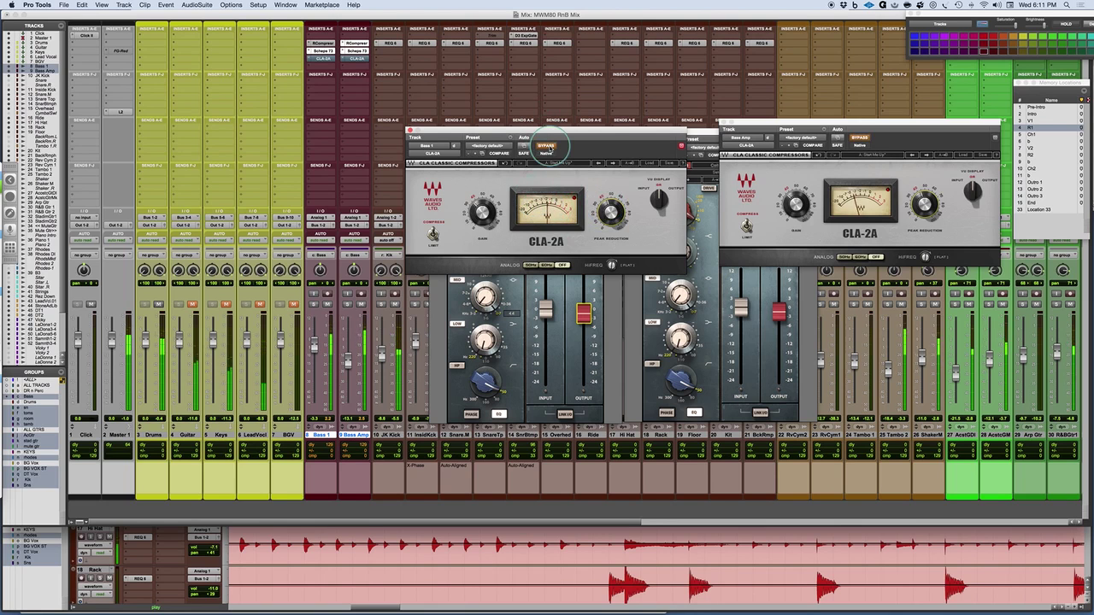
click(546, 146)
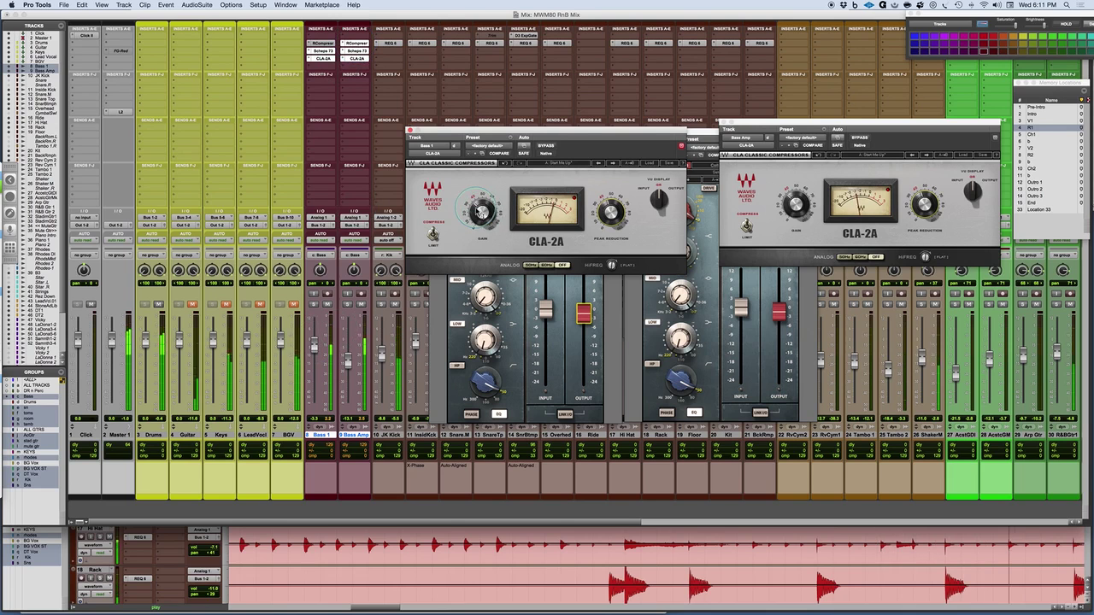
drag(481, 215, 481, 205)
click(357, 58)
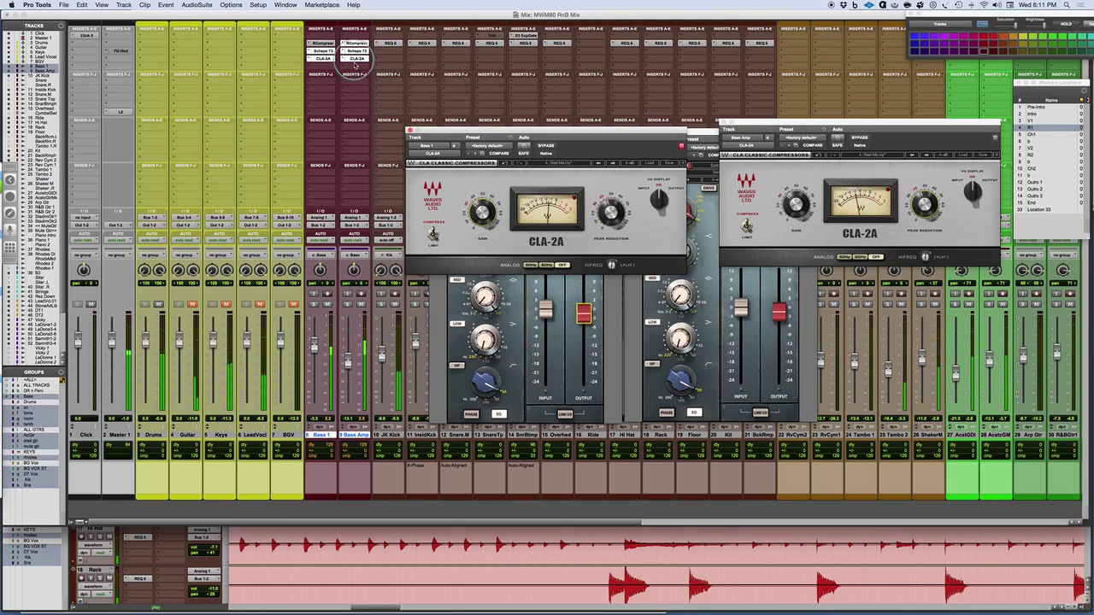
super+click(356, 58)
super+click(356, 59)
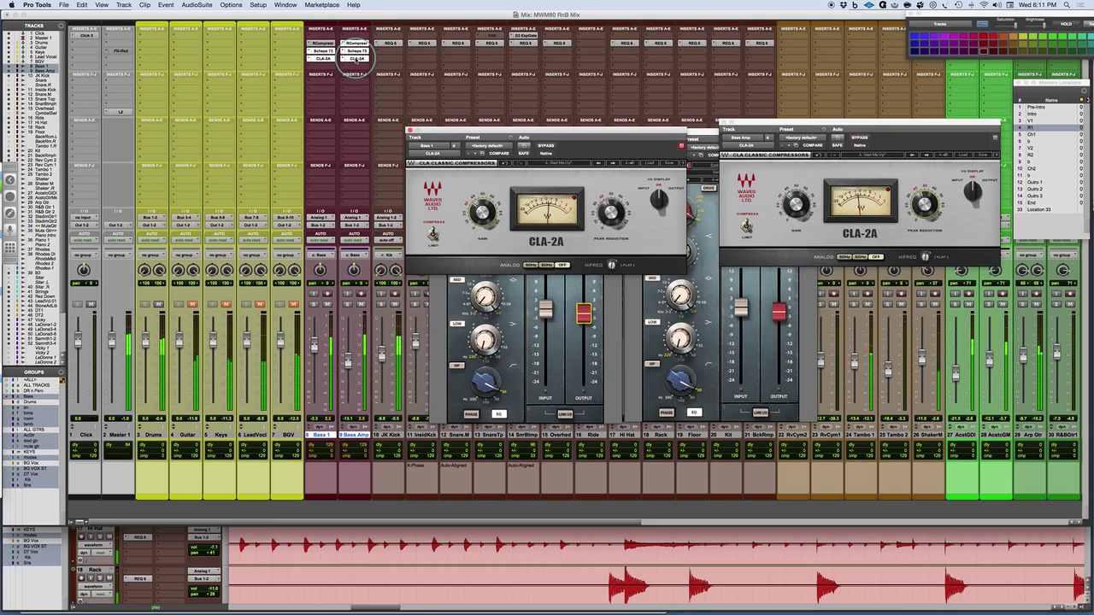
super+click(355, 60)
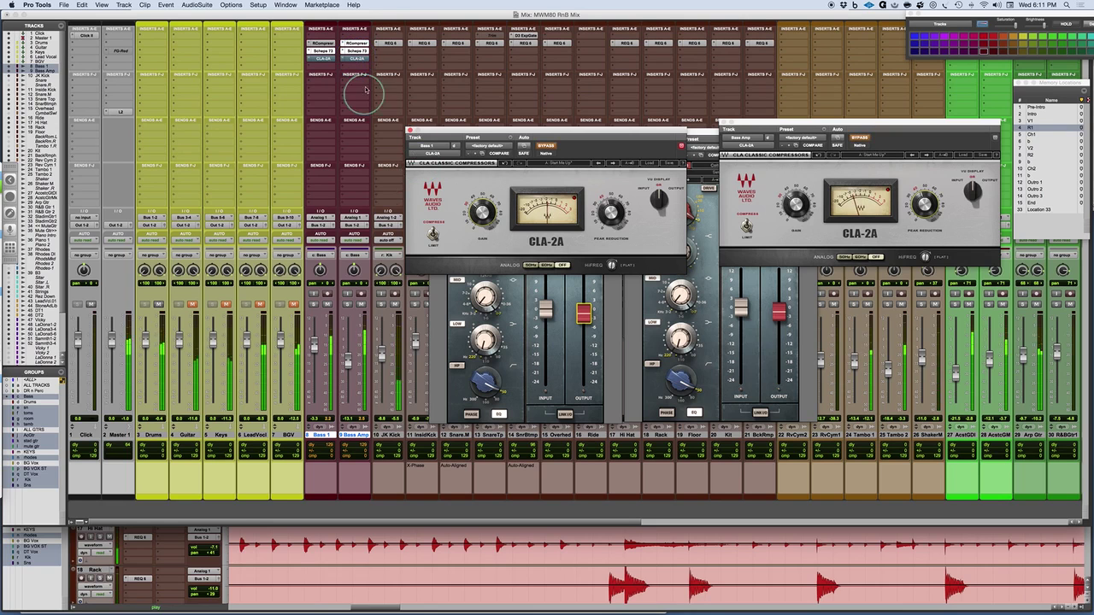
click(359, 58)
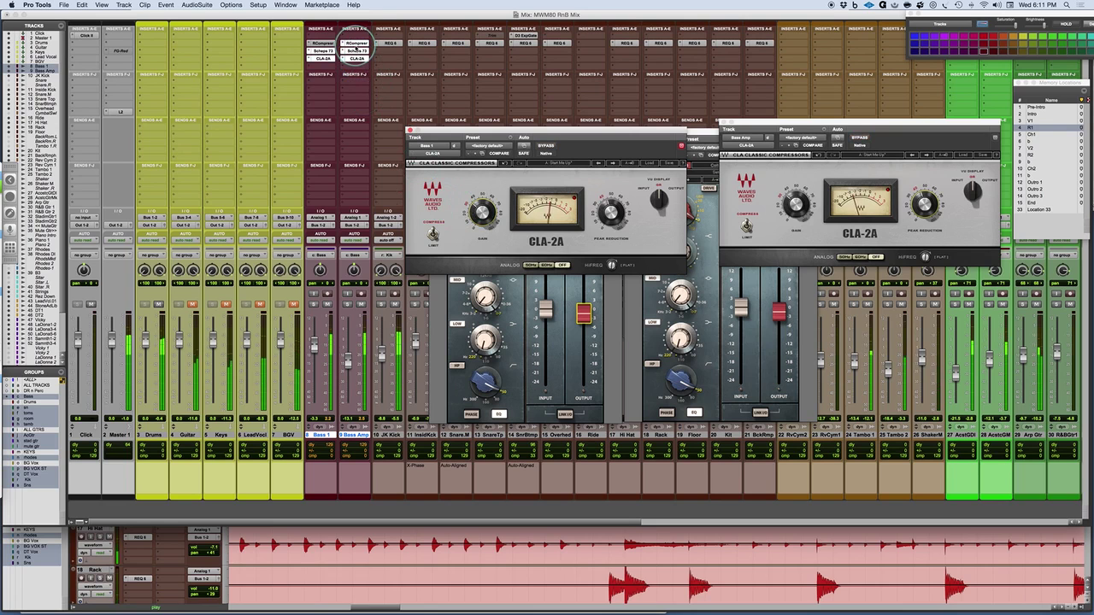
key(super+s)
- Unmute the Guitar and Keys masters and raise the grouped Bass 1 and Bass Amp faders slightly
click(193, 304)
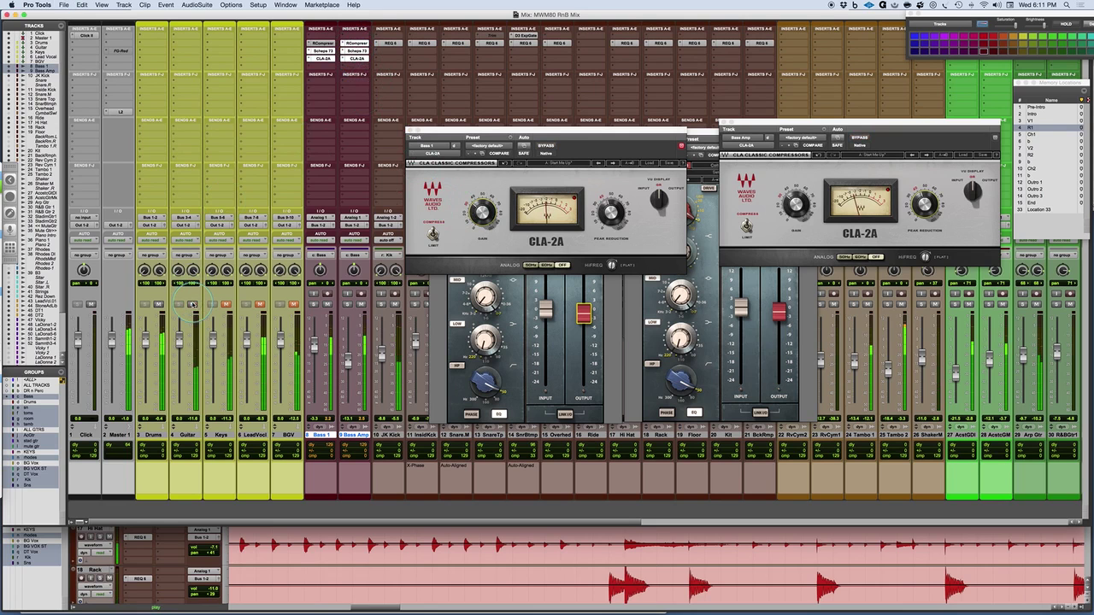
click(225, 303)
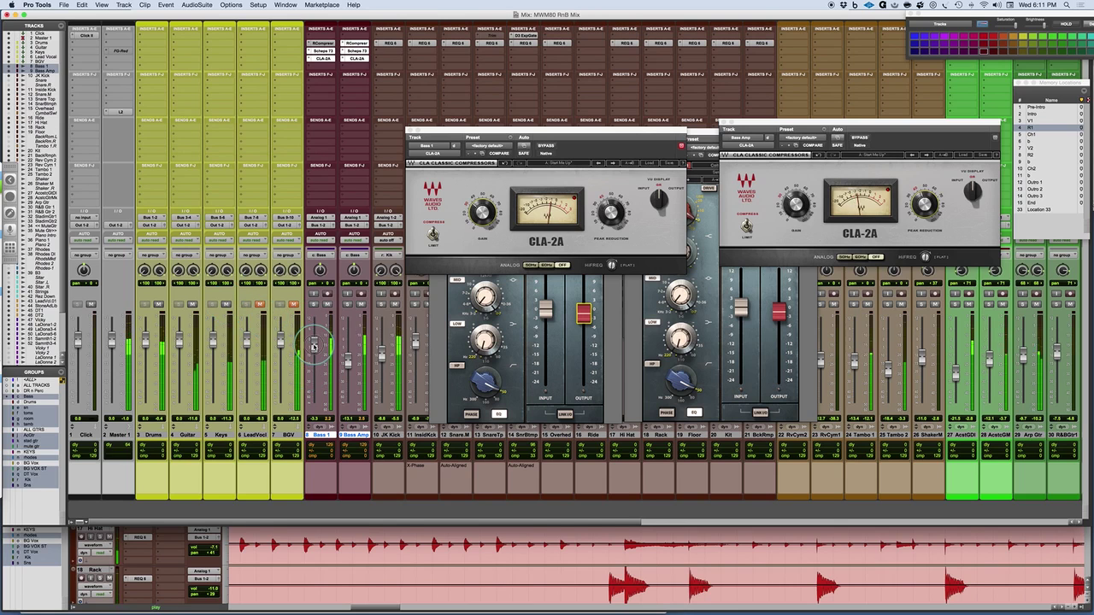
drag(313, 347, 314, 344)
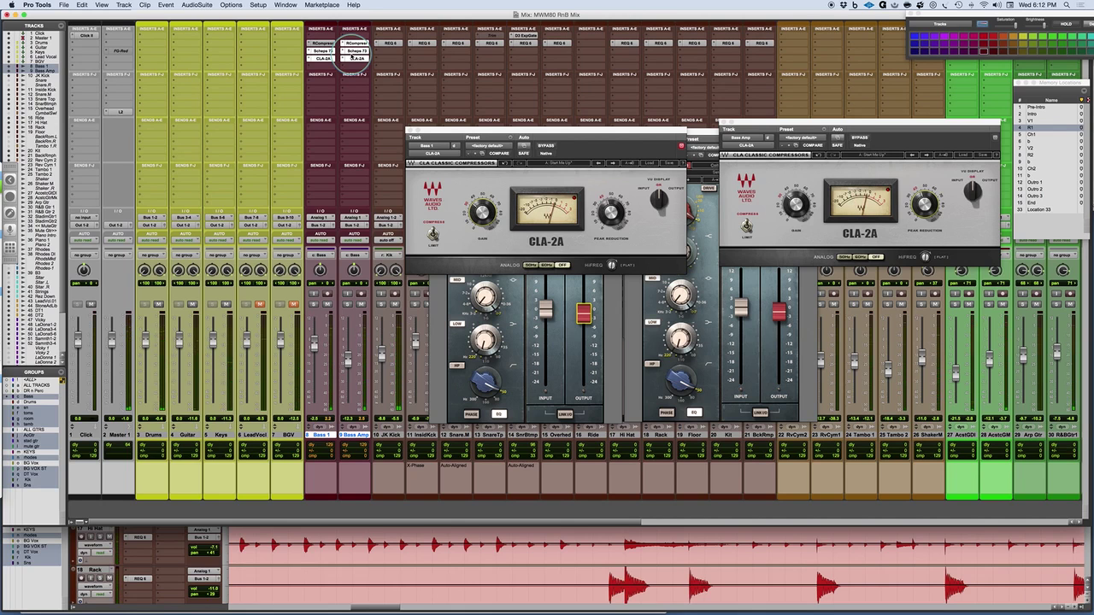
- Compare the basses with all their inserts bypassed and active during playback, and raise the grouped bass faders a little further
key(space)
super+click(354, 43)
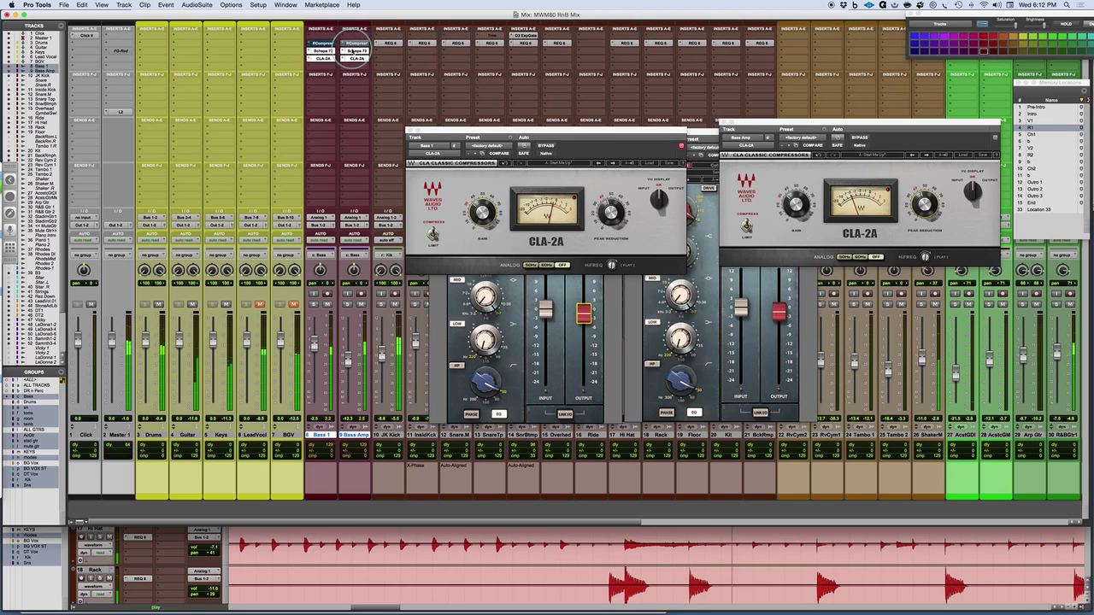
super+click(356, 58)
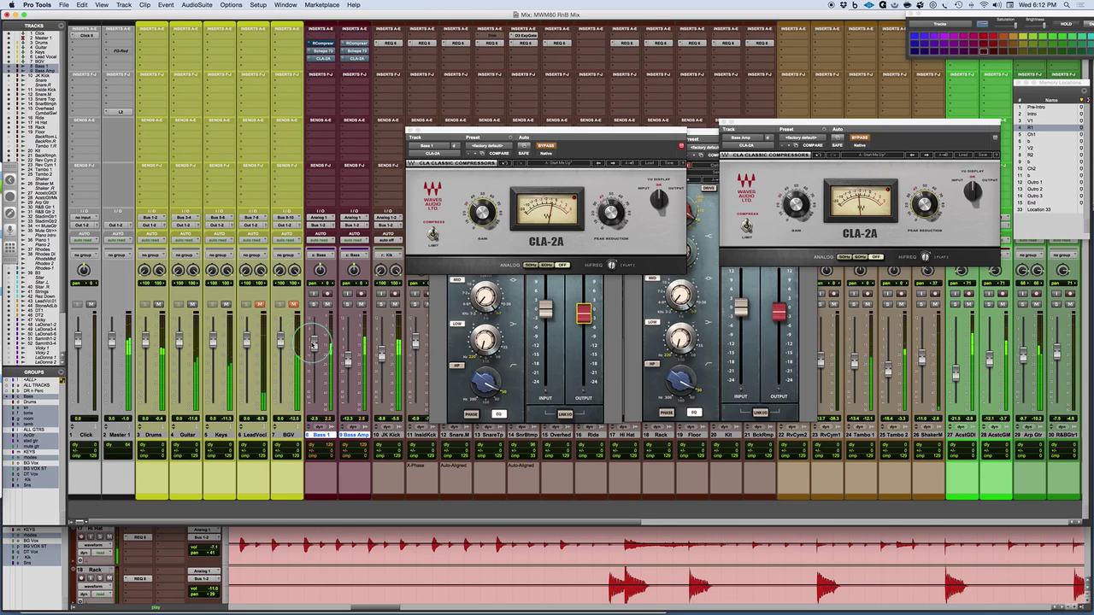
drag(314, 343, 314, 338)
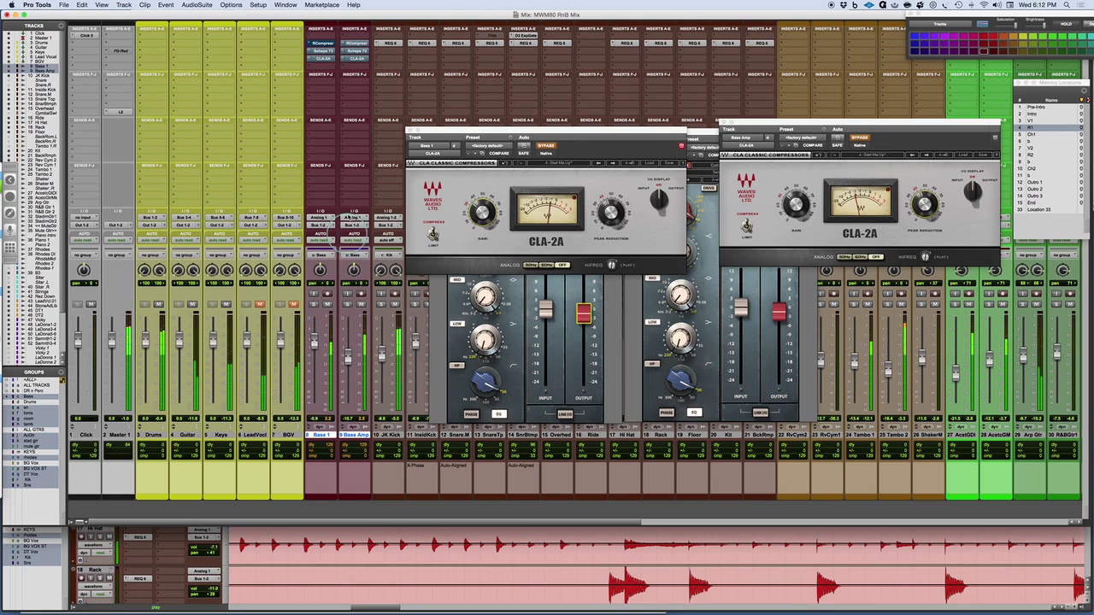
super+click(358, 52)
super+click(356, 59)
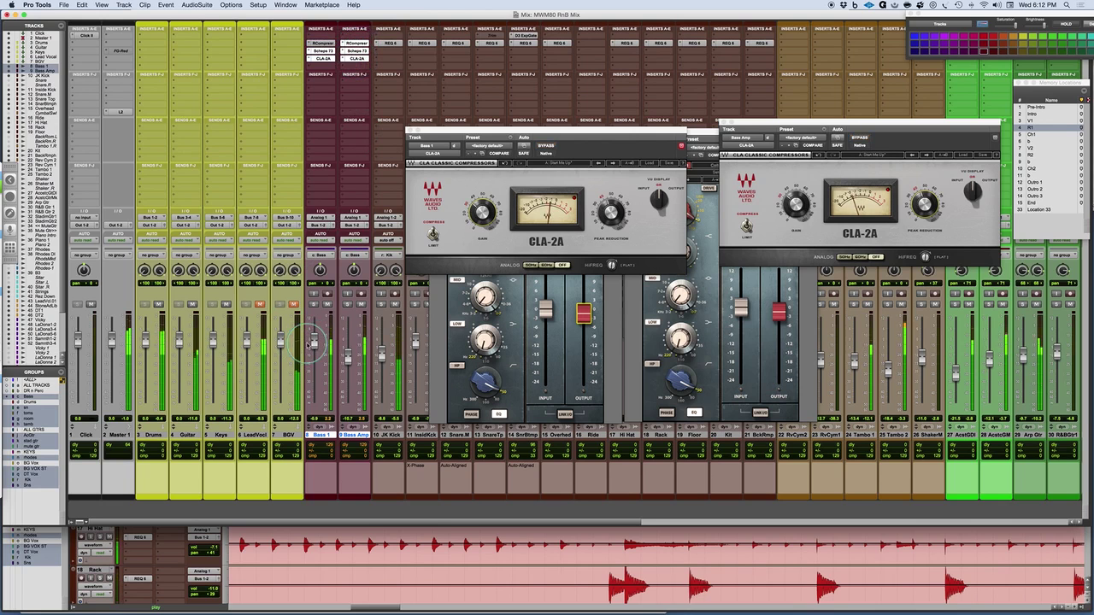
click(313, 342)
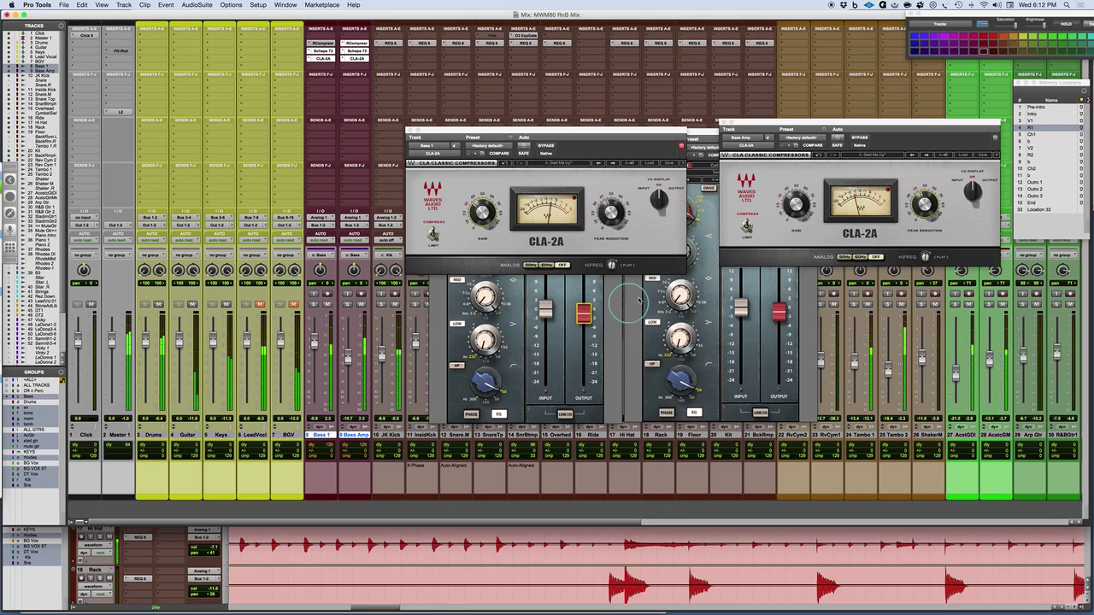
click(356, 58)
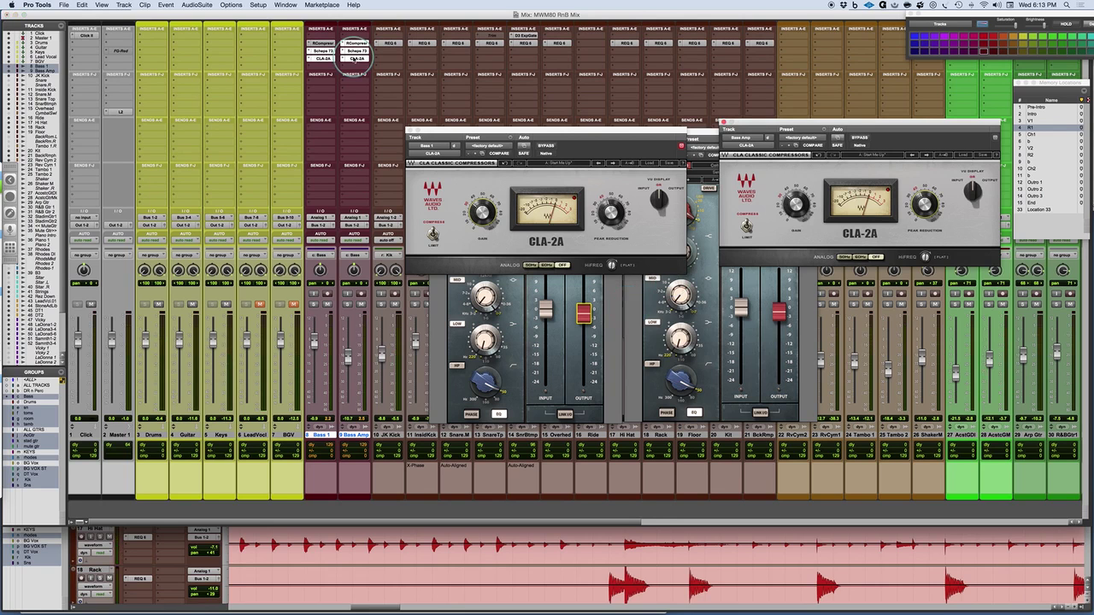